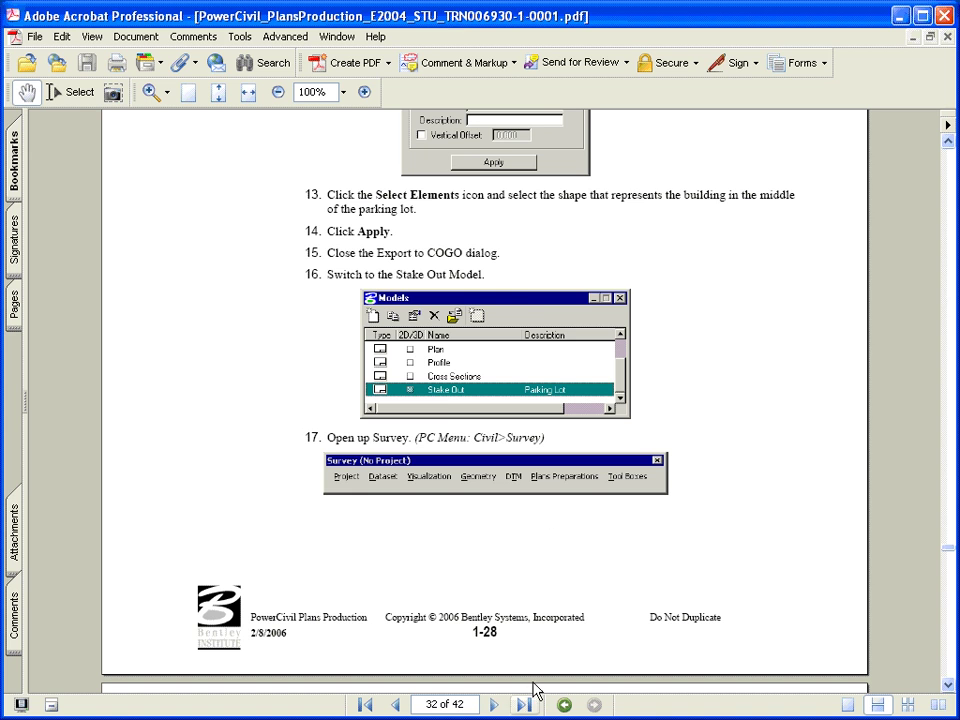
# Switch from the Acrobat tutorial PDF to the layout.dgn drawing in PowerCivil
pyautogui.hotkey('alt', 'Tab')
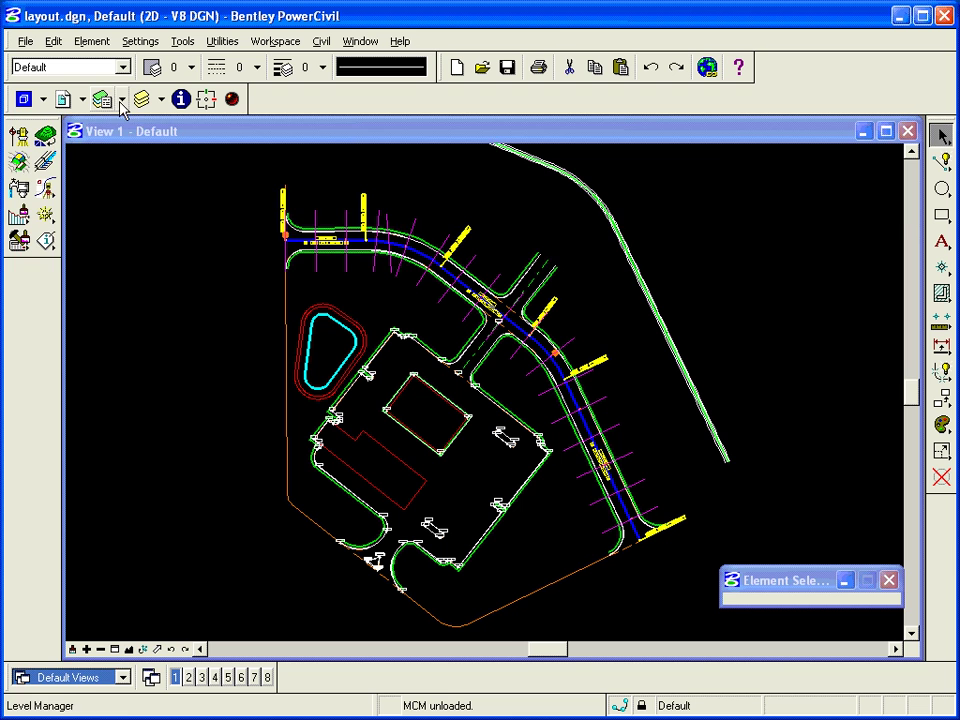
# Open the Stake Out model of layout.dgn from the Models list
pyautogui.click(62, 98)
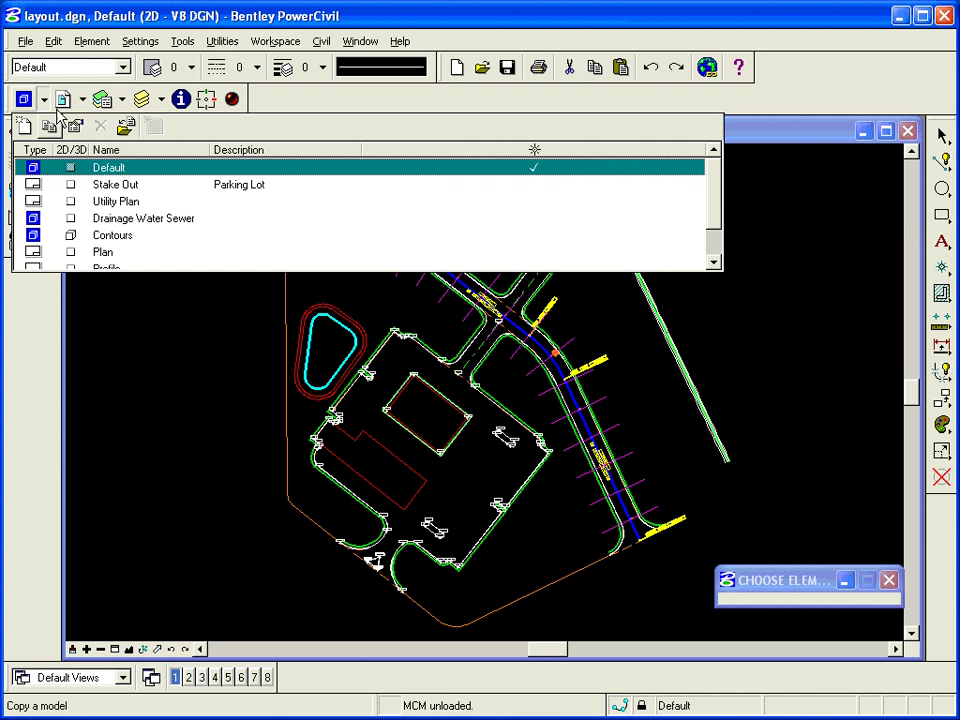
pyautogui.doubleClick(114, 186)
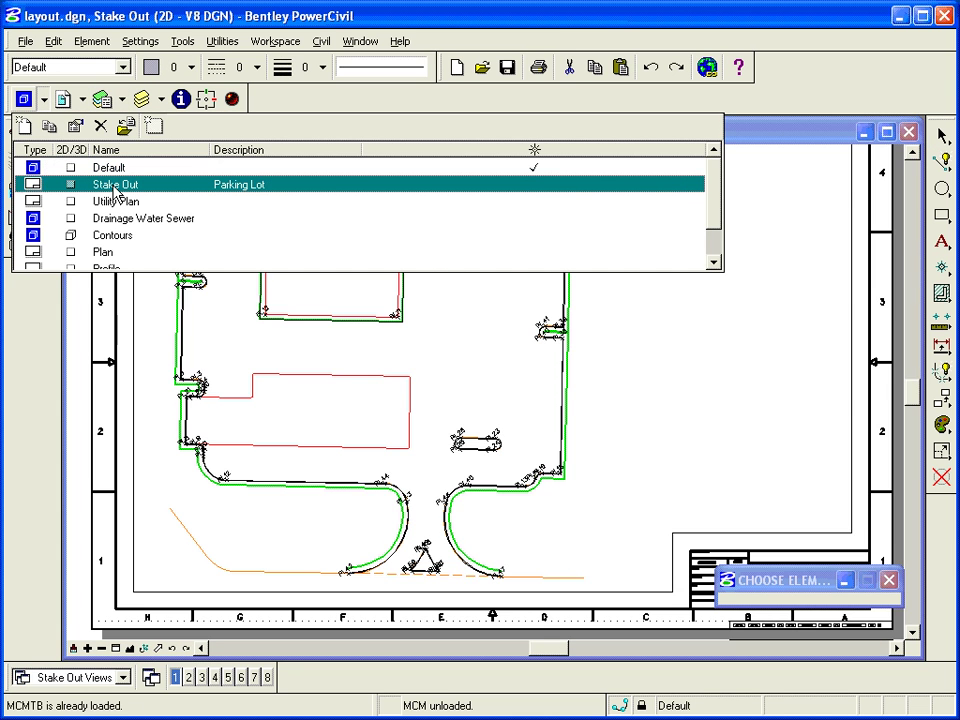
pyautogui.click(762, 228)
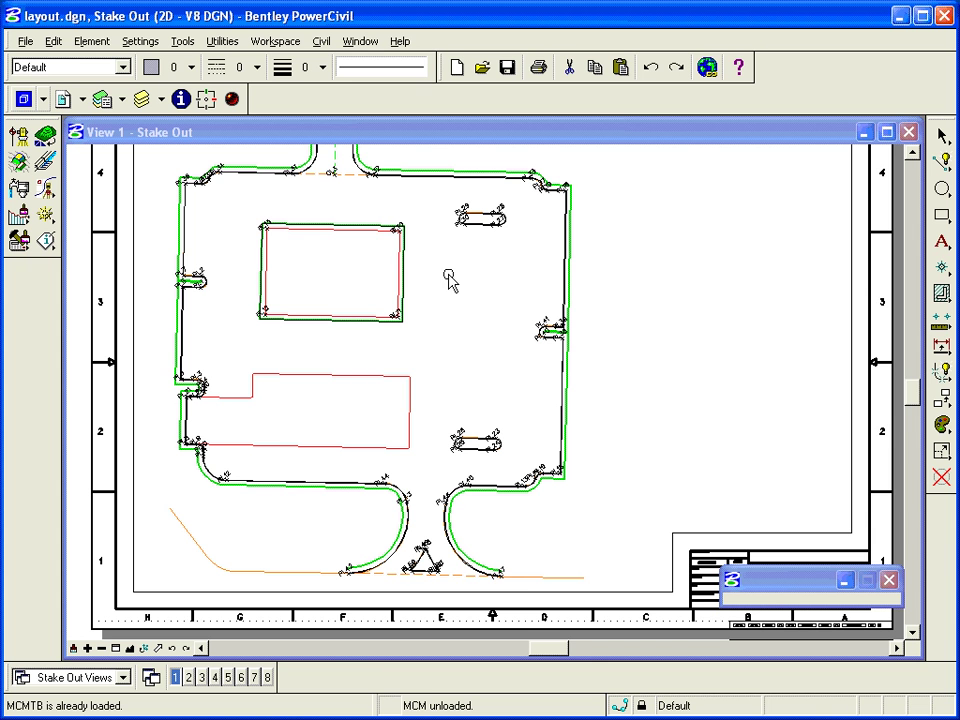
# Start Civil > Survey, dock its toolbox in the left column, and show the Plans Preparations commands
pyautogui.click(321, 42)
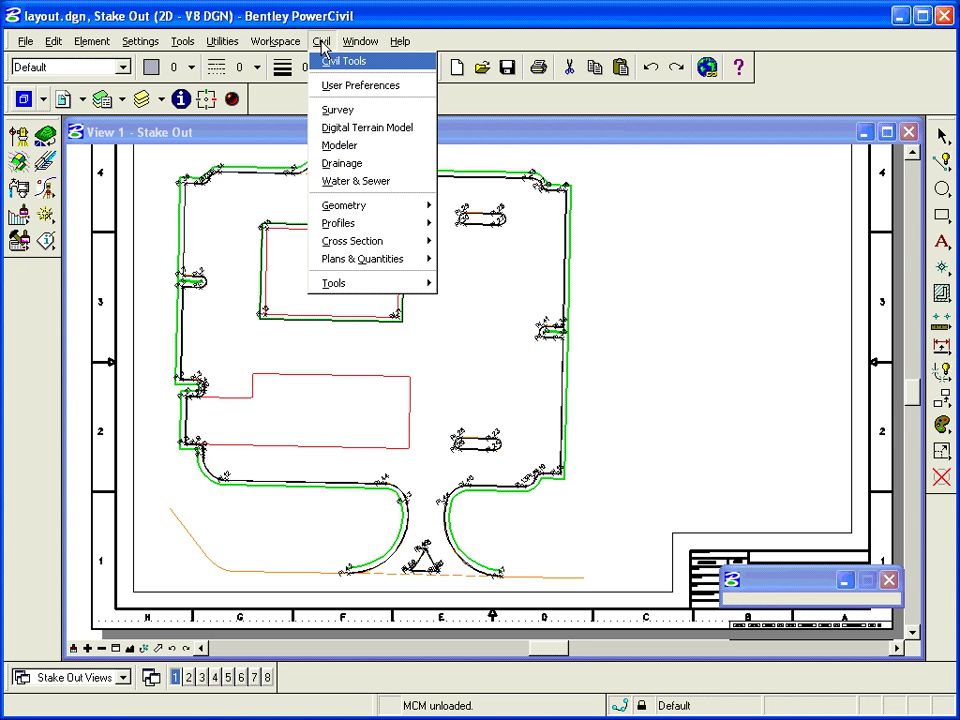
pyautogui.click(330, 110)
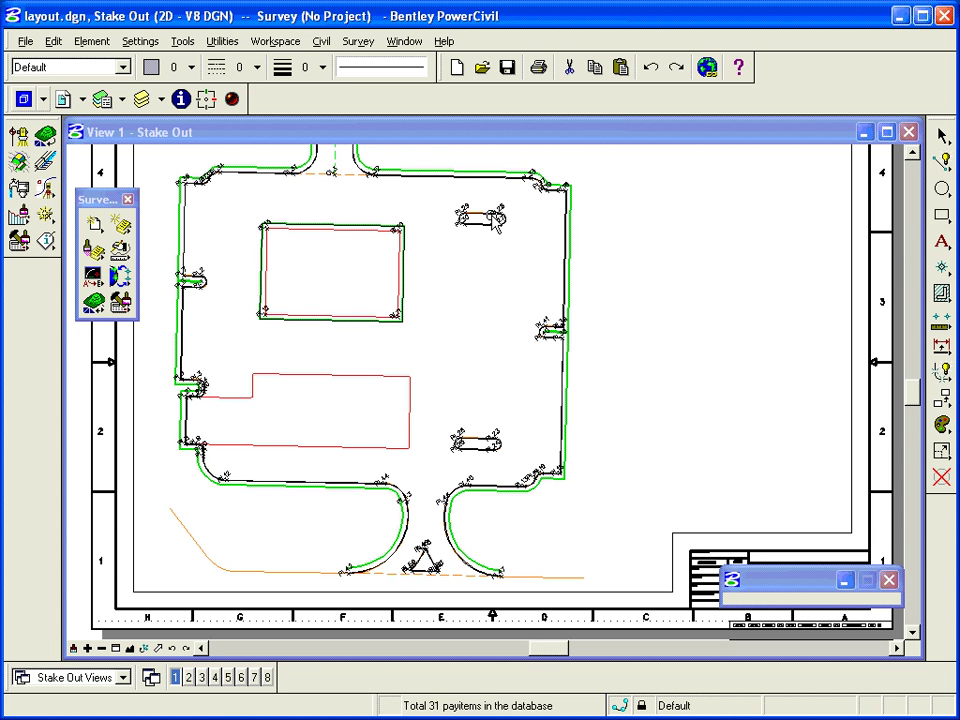
pyautogui.moveTo(100, 199); pyautogui.dragTo(33, 272)
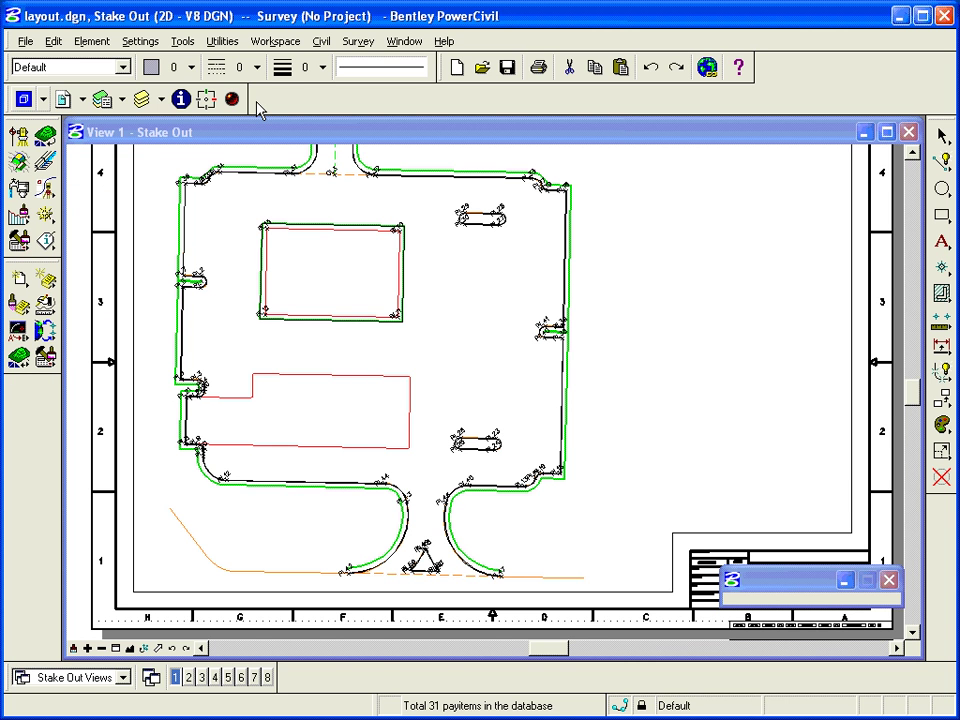
pyautogui.click(358, 41)
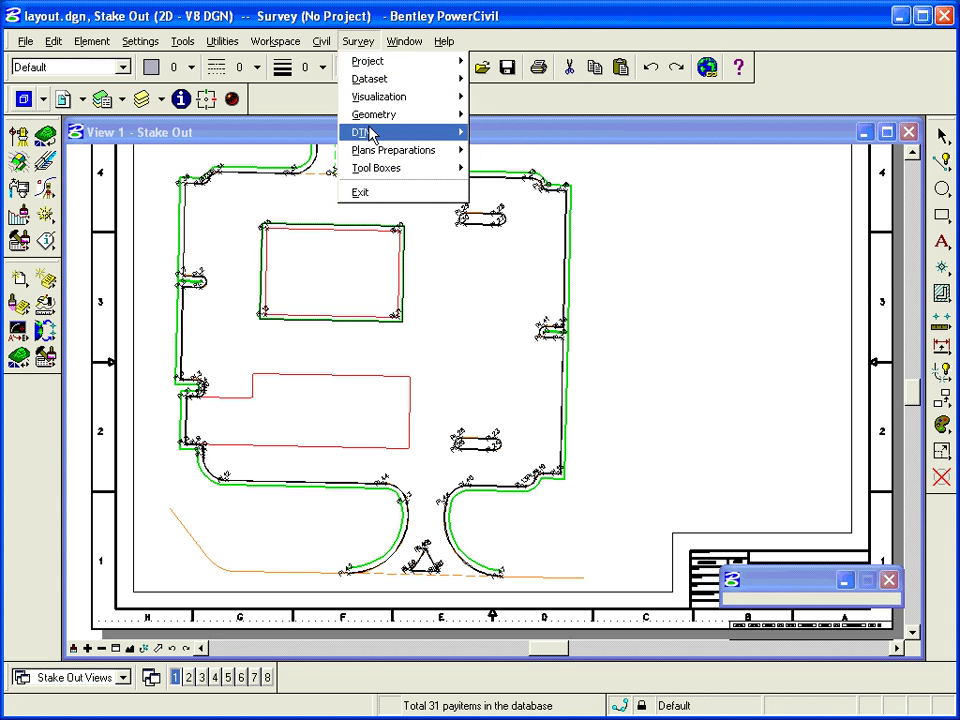
pyautogui.moveTo(378, 150)
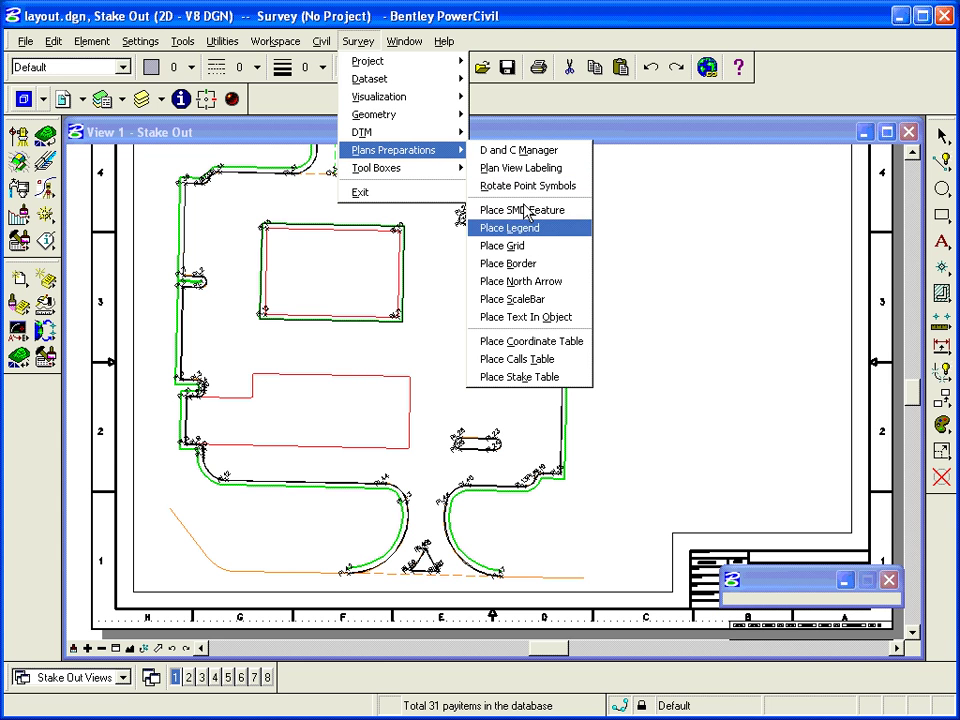
# Activate COGO for job 123 and minimize the COGO window
pyautogui.click(517, 377)
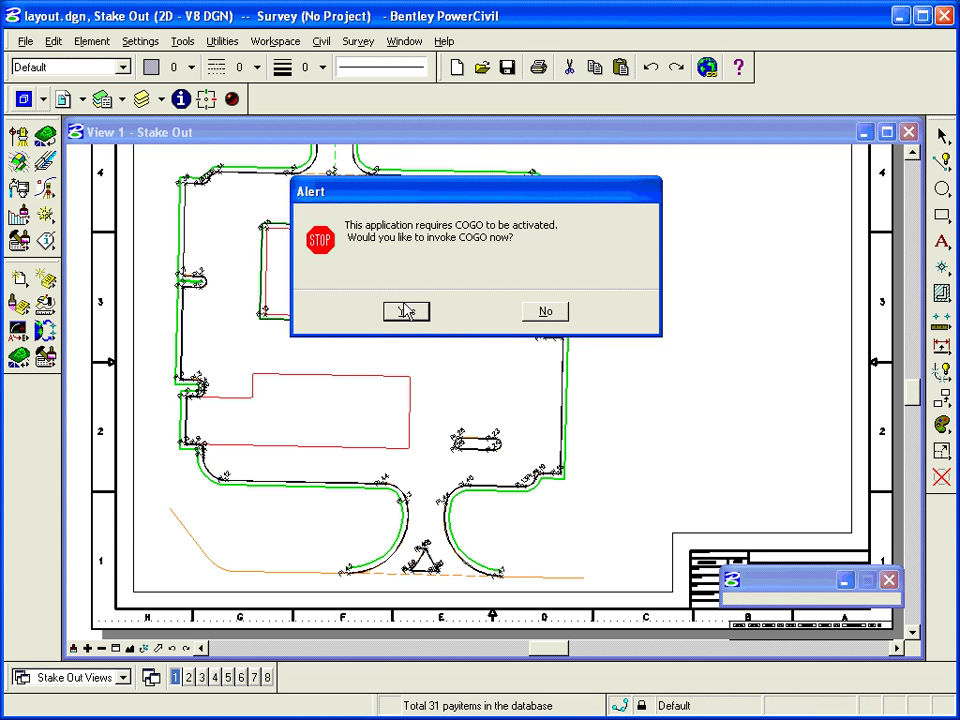
pyautogui.click(407, 316)
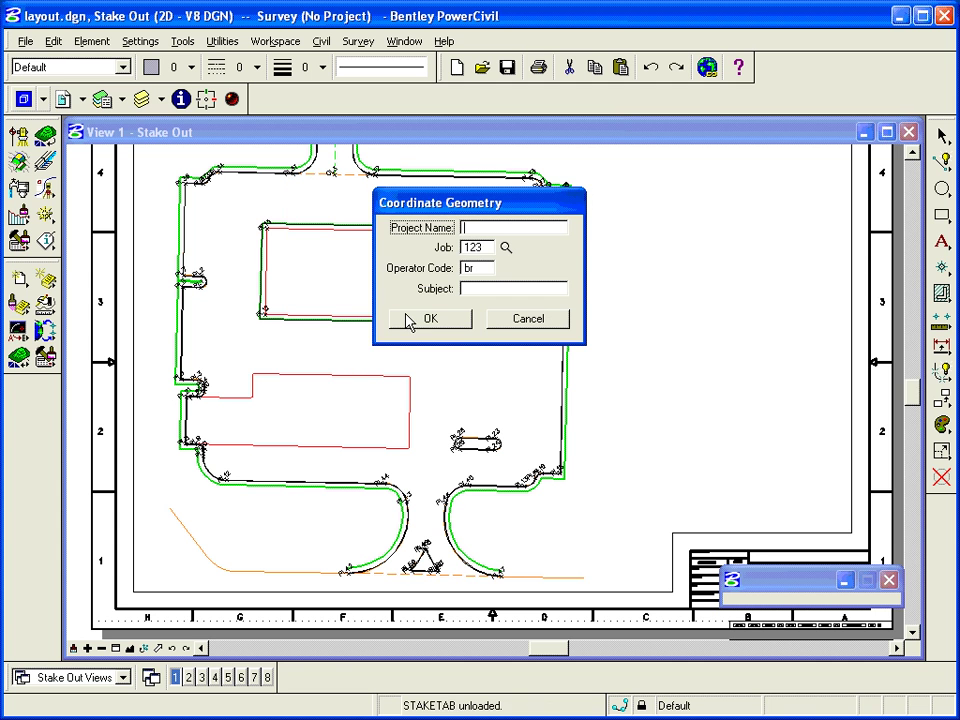
pyautogui.click(432, 319)
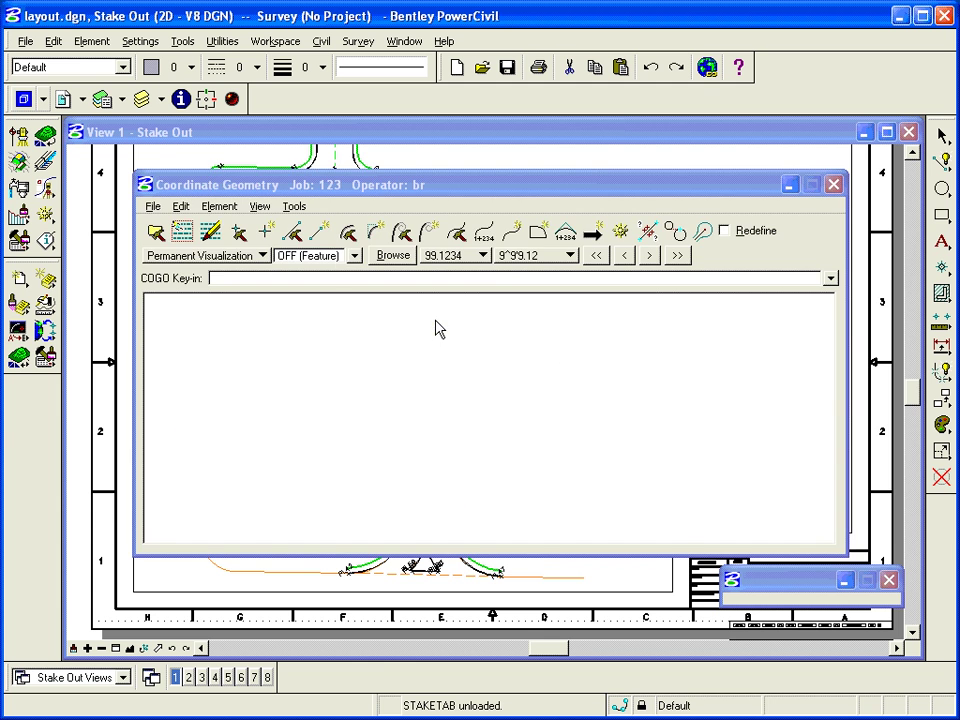
pyautogui.click(789, 185)
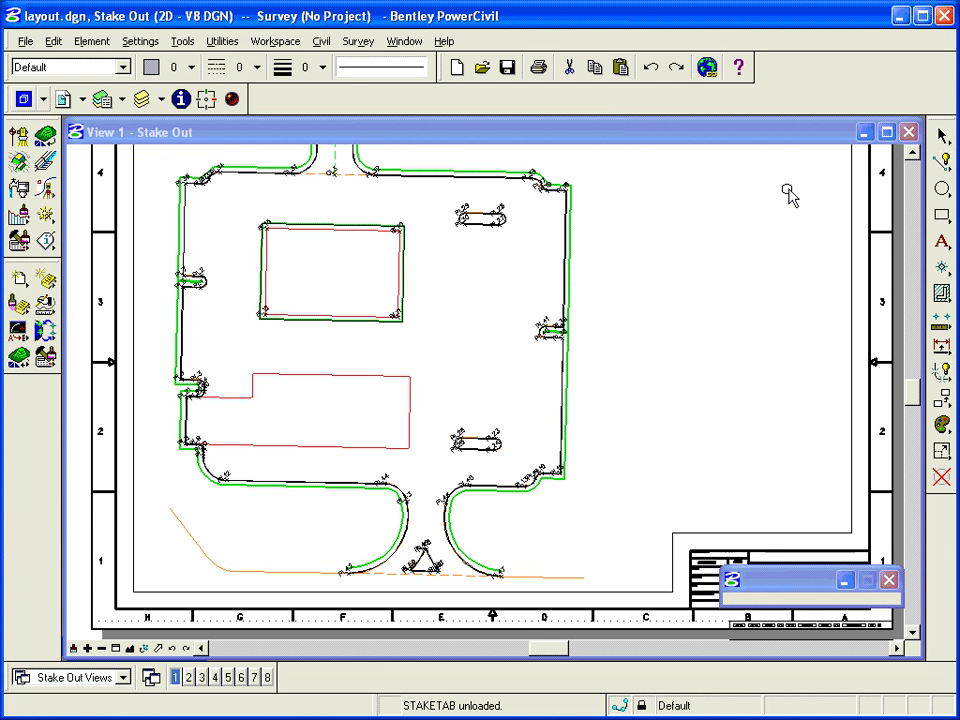
# Reopen Survey > Plans Preparations > Place Stake Table to show its settings
pyautogui.click(358, 41)
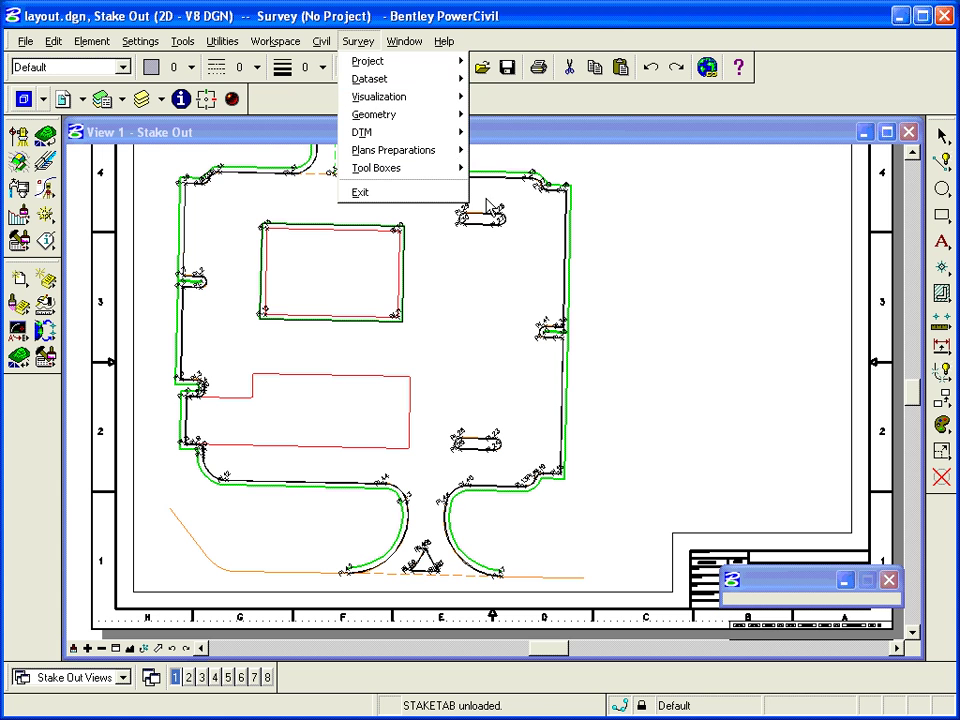
pyautogui.moveTo(447, 152)
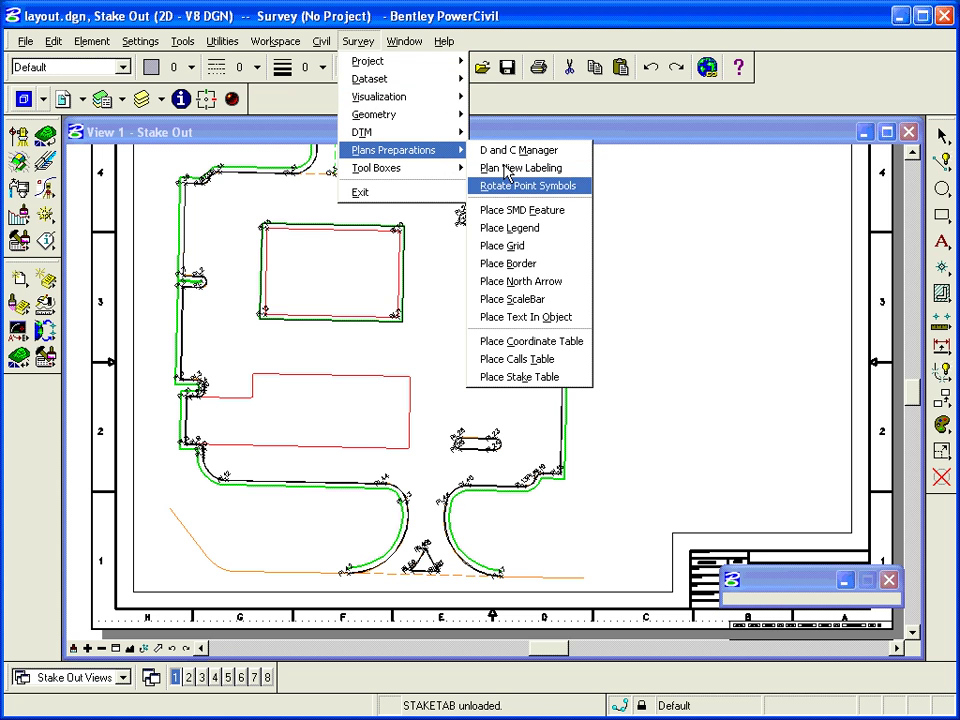
pyautogui.click(527, 381)
# Enter BND2 as backsight and BND1 as occupied point, keeping Stake on Points
pyautogui.moveTo(396, 195); pyautogui.dragTo(551, 195)
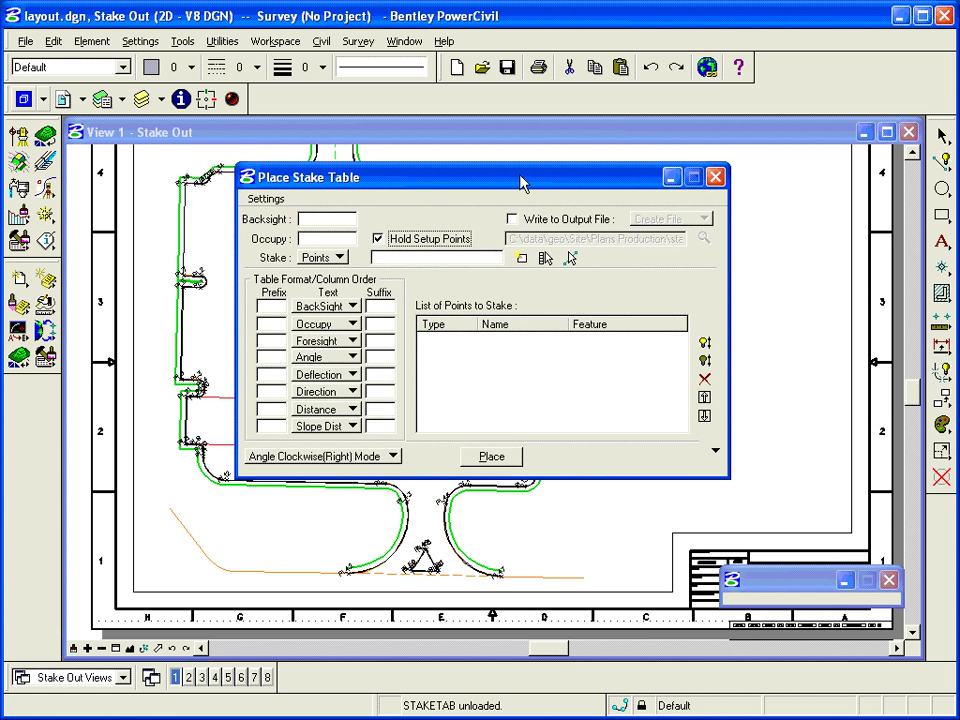
pyautogui.moveTo(403, 182); pyautogui.dragTo(405, 232)
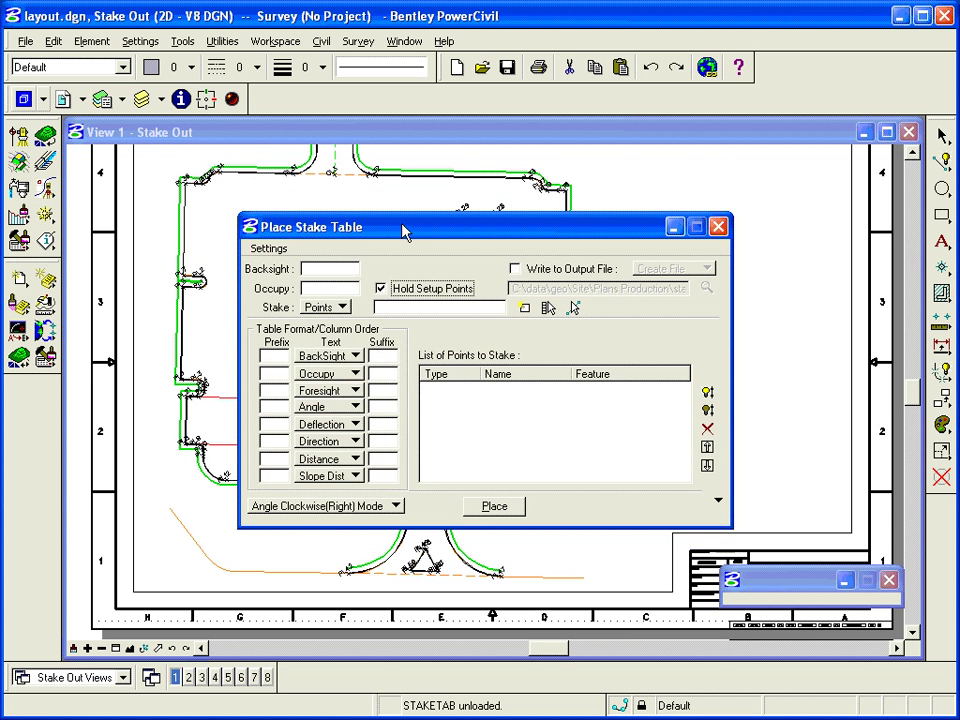
pyautogui.click(271, 249)
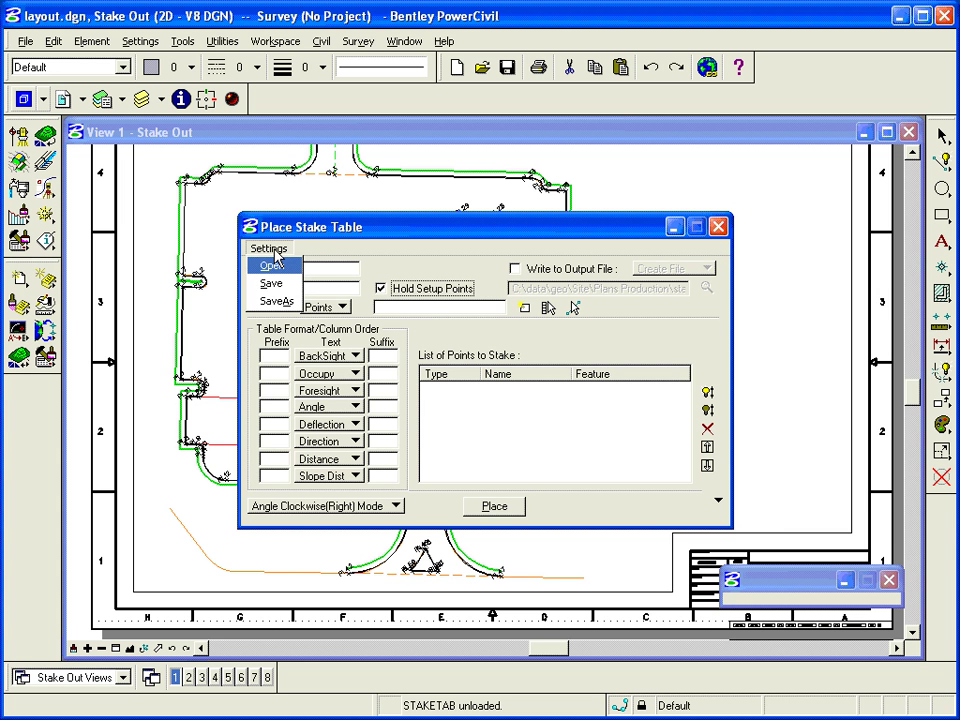
pyautogui.click(272, 247)
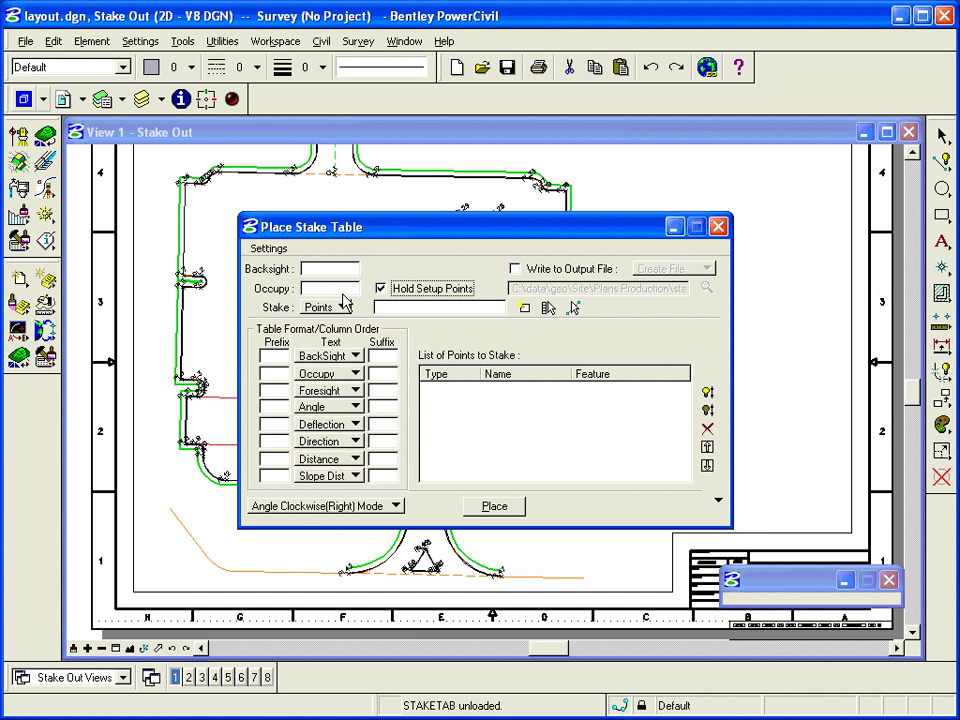
pyautogui.click(314, 270)
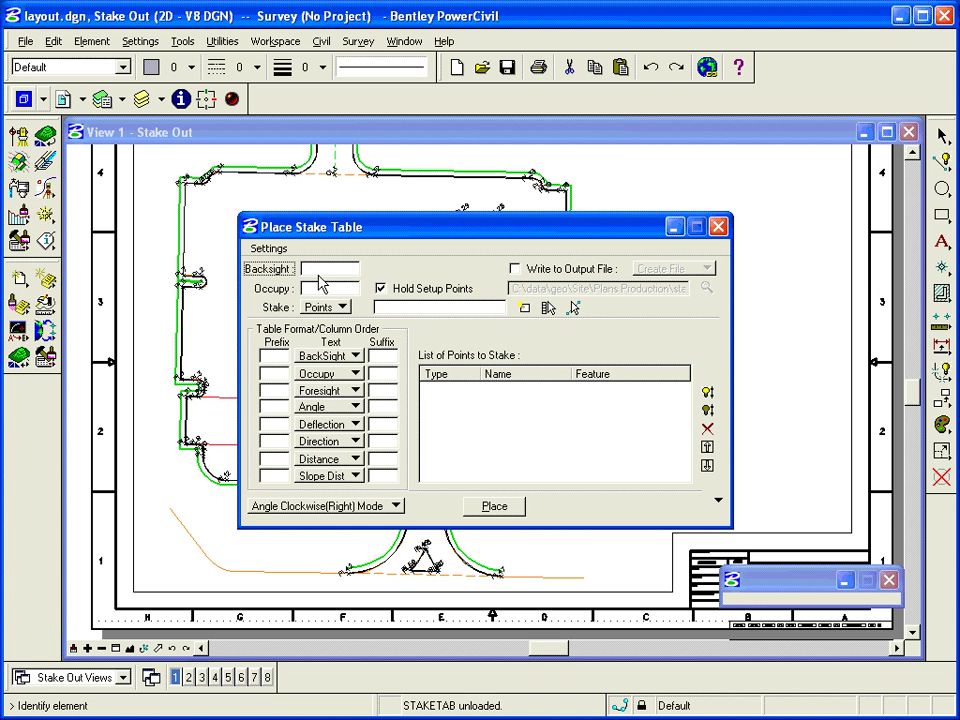
pyautogui.write('BND2')
pyautogui.press('Tab')
pyautogui.write('BN')
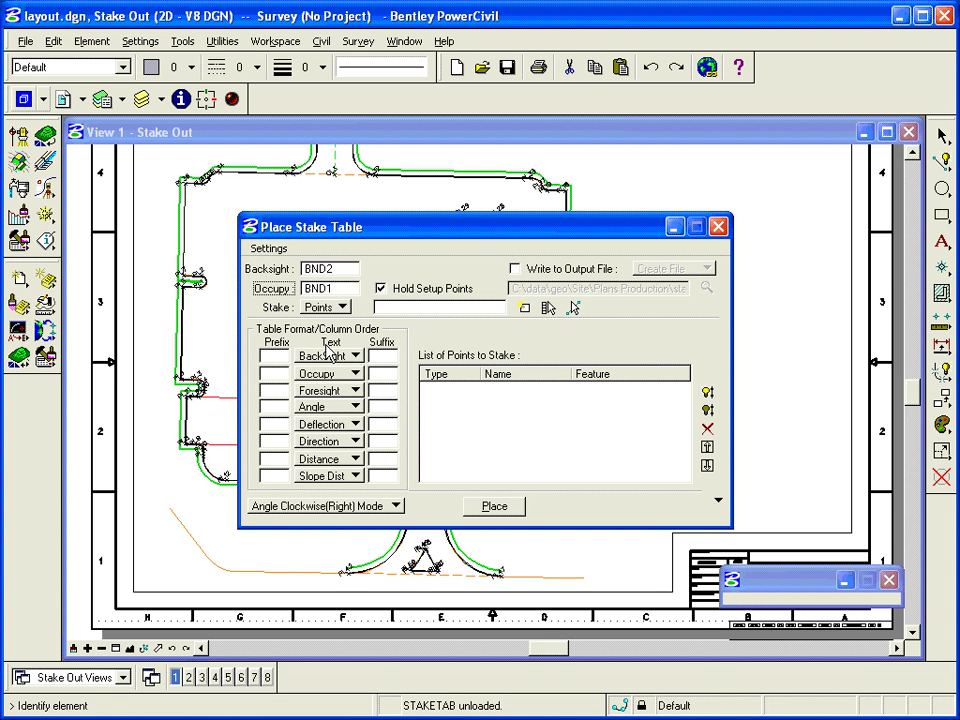
pyautogui.moveTo(482, 236)
pyautogui.mouseDown()
pyautogui.moveTo(439, 476)
pyautogui.moveTo(442, 435)
pyautogui.mouseUp()
pyautogui.moveTo(532, 465); pyautogui.dragTo(538, 302)
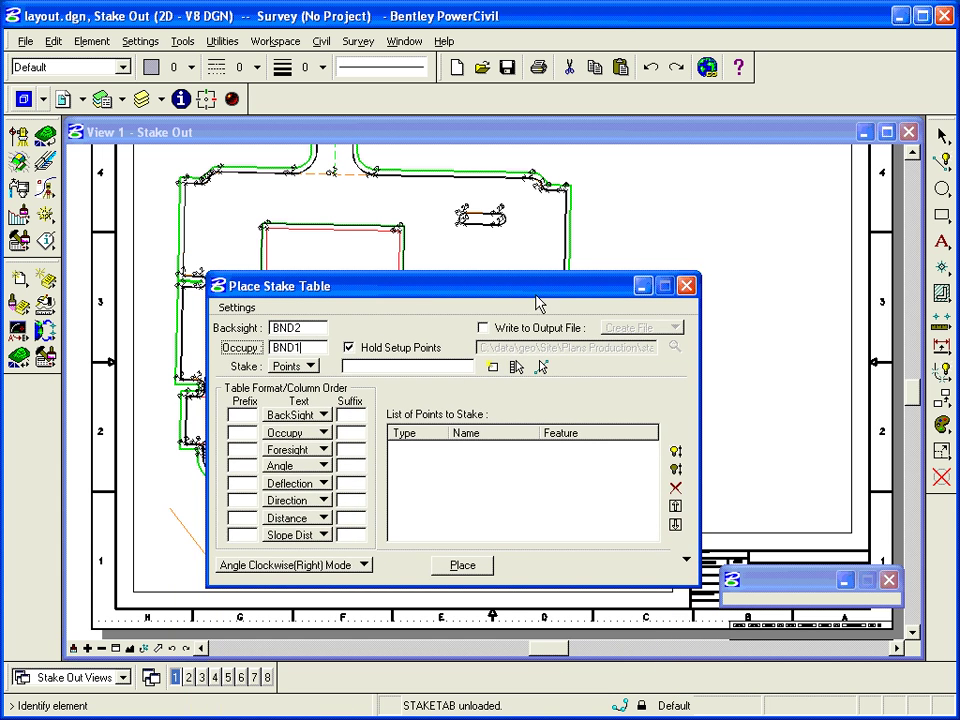
pyautogui.click(314, 346)
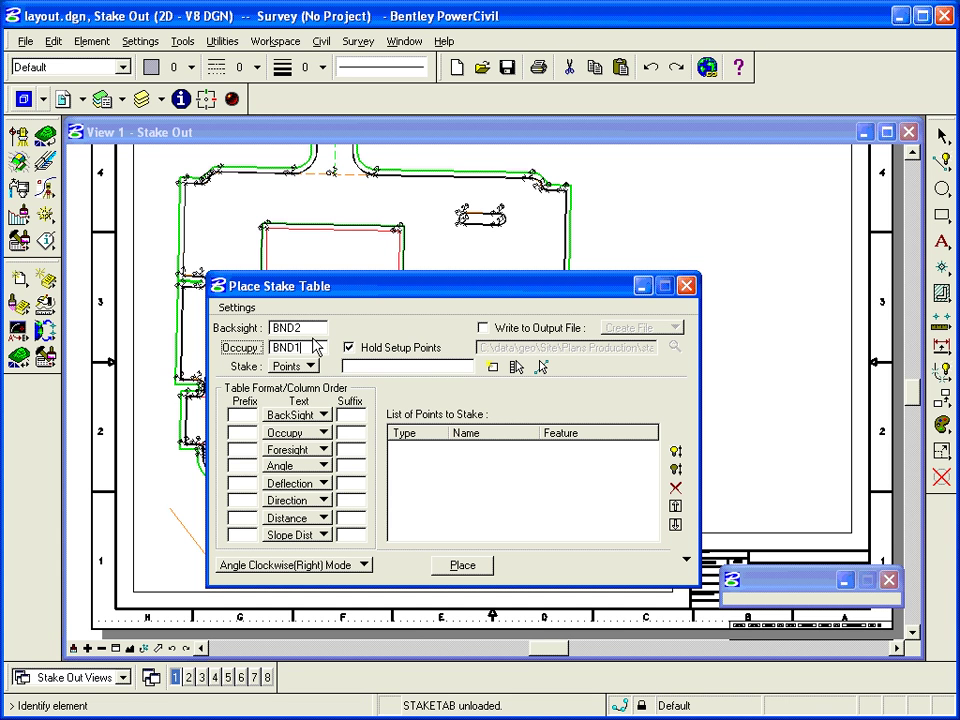
# Window-select the parking lot and load its points (BL10–BL13, CL3, PL1, PL10) into the stake list
pyautogui.click(299, 368)
pyautogui.moveTo(418, 296)
pyautogui.mouseDown()
pyautogui.moveTo(419, 358)
pyautogui.moveTo(394, 363)
pyautogui.moveTo(377, 416)
pyautogui.moveTo(347, 596)
pyautogui.moveTo(375, 304)
pyautogui.moveTo(379, 283)
pyautogui.moveTo(375, 681)
pyautogui.moveTo(354, 627)
pyautogui.mouseUp()
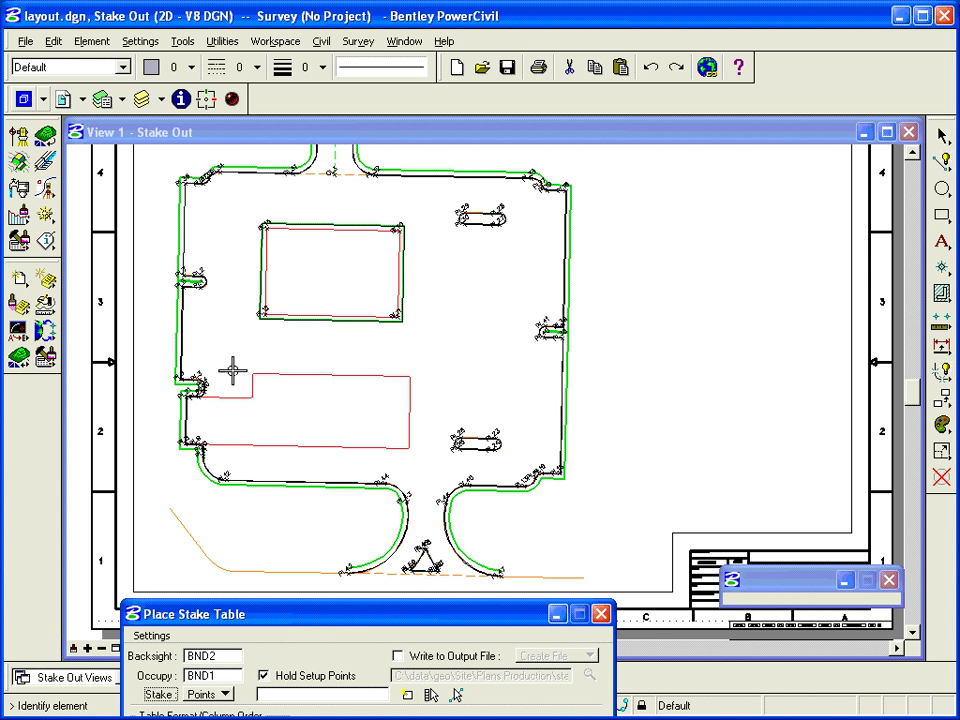
pyautogui.click(943, 137)
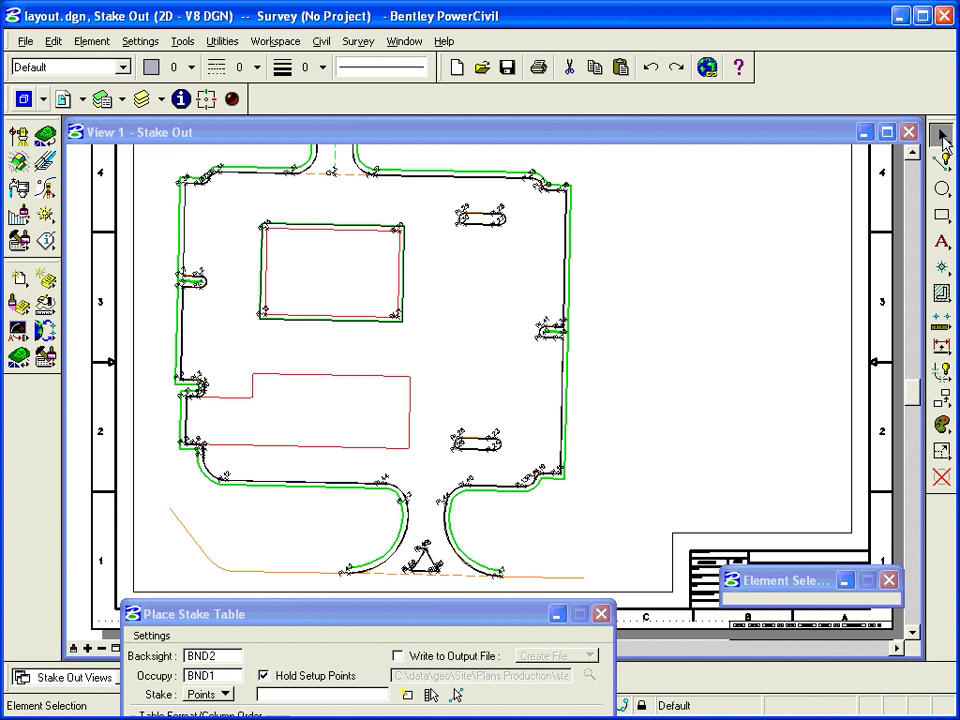
pyautogui.click(180, 162)
pyautogui.moveTo(152, 150)
pyautogui.mouseDown()
pyautogui.moveTo(619, 499)
pyautogui.moveTo(620, 594)
pyautogui.mouseUp()
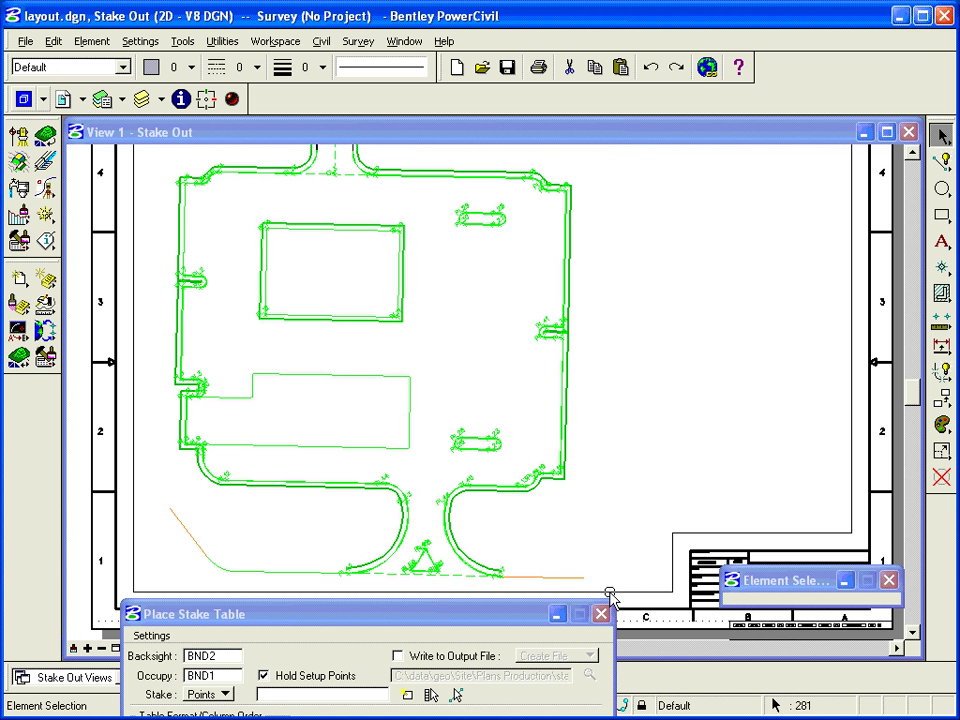
pyautogui.moveTo(448, 624); pyautogui.dragTo(544, 196)
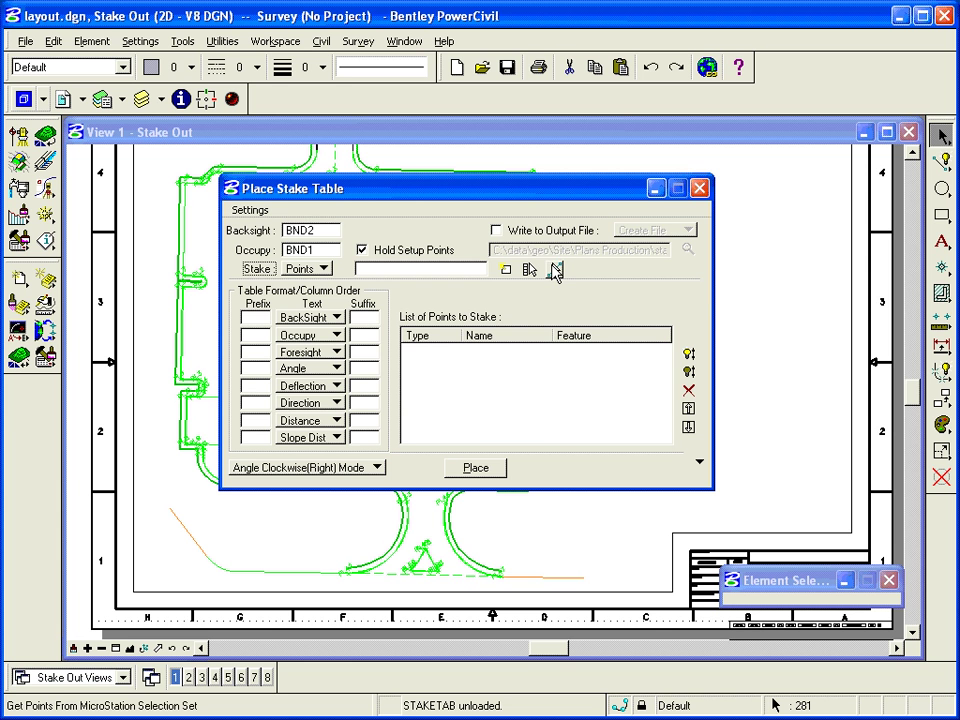
pyautogui.click(556, 271)
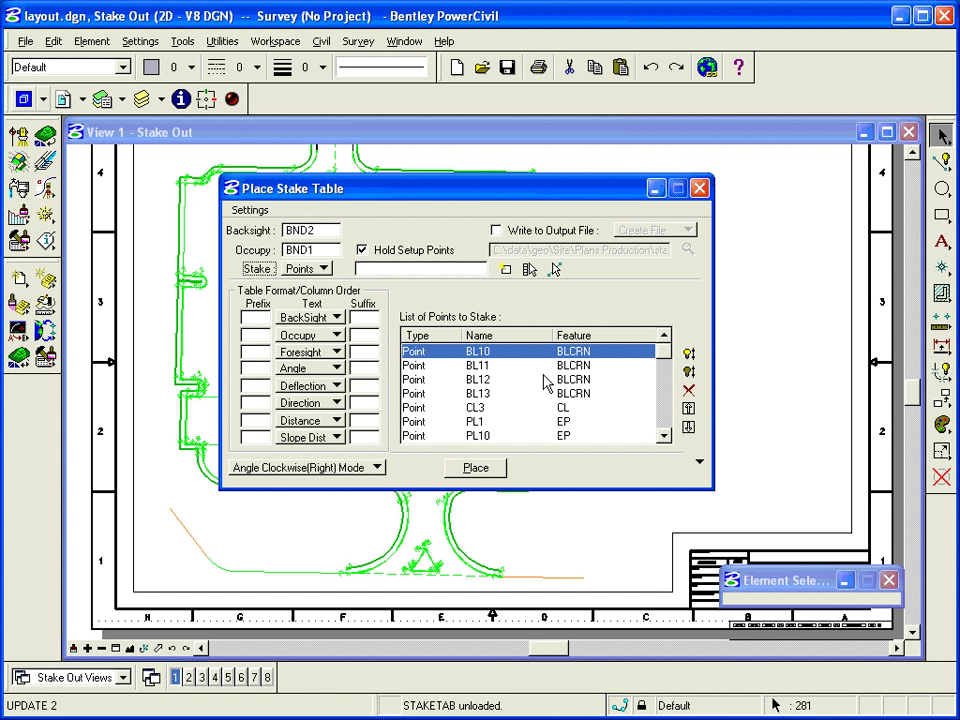
# Delete CL3 from the List of Points to Stake
pyautogui.click(510, 408)
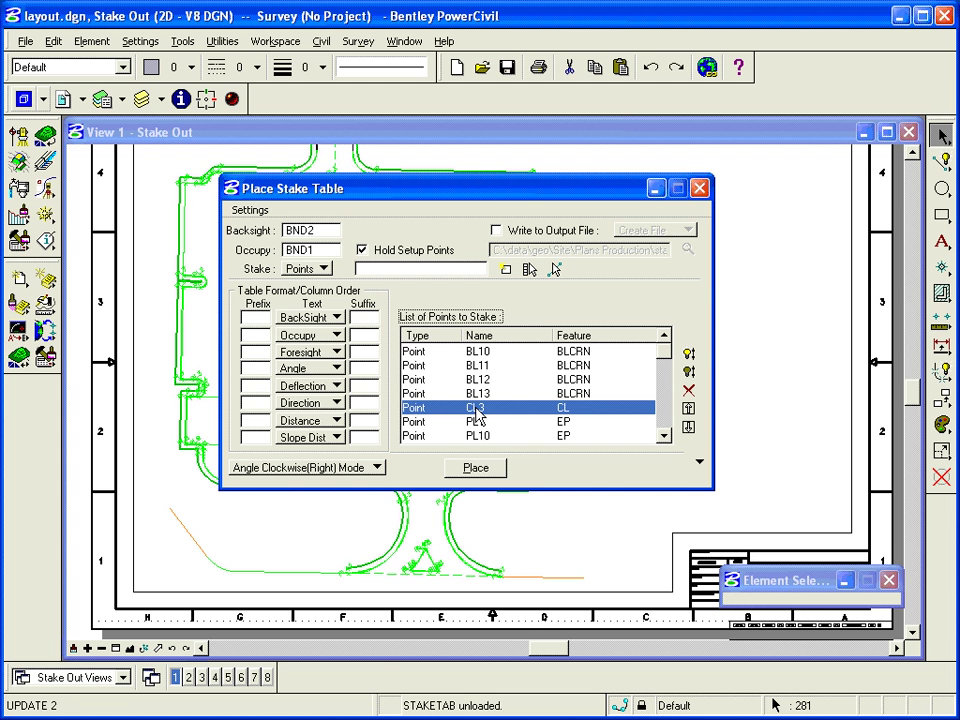
pyautogui.click(689, 407)
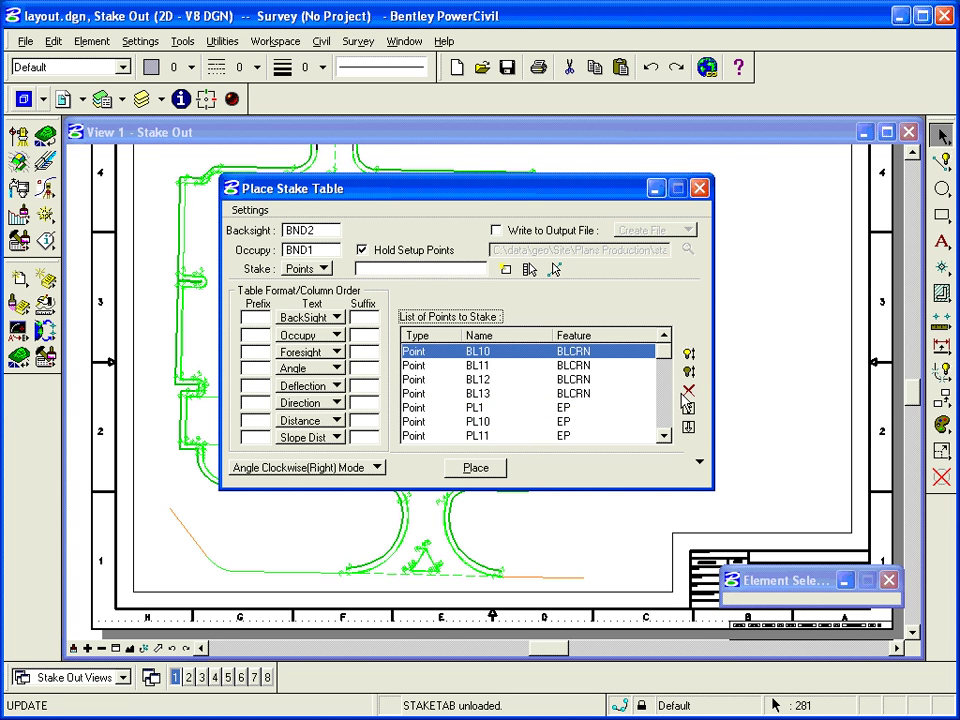
# Set columns five to eight to Direction, Distance, Station and Offset
pyautogui.click(314, 395)
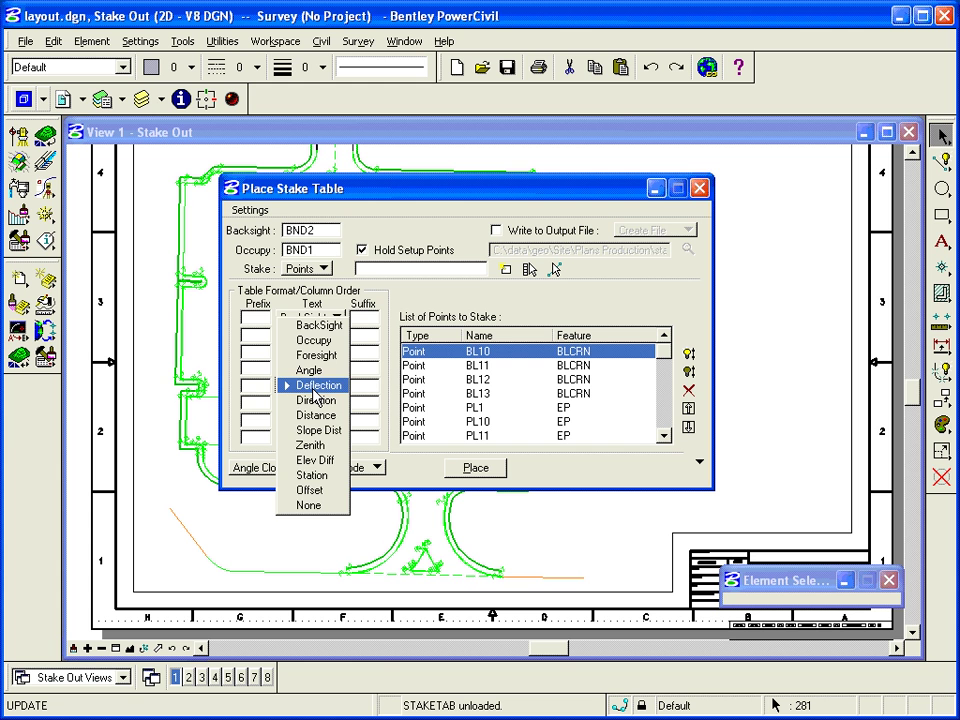
pyautogui.click(316, 399)
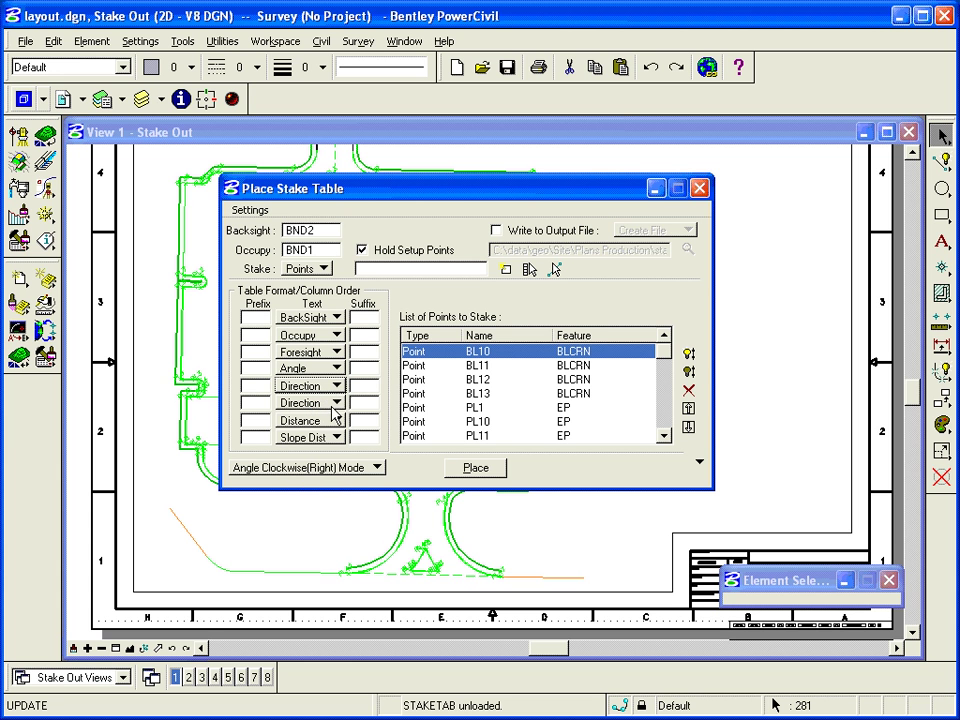
pyautogui.click(331, 403)
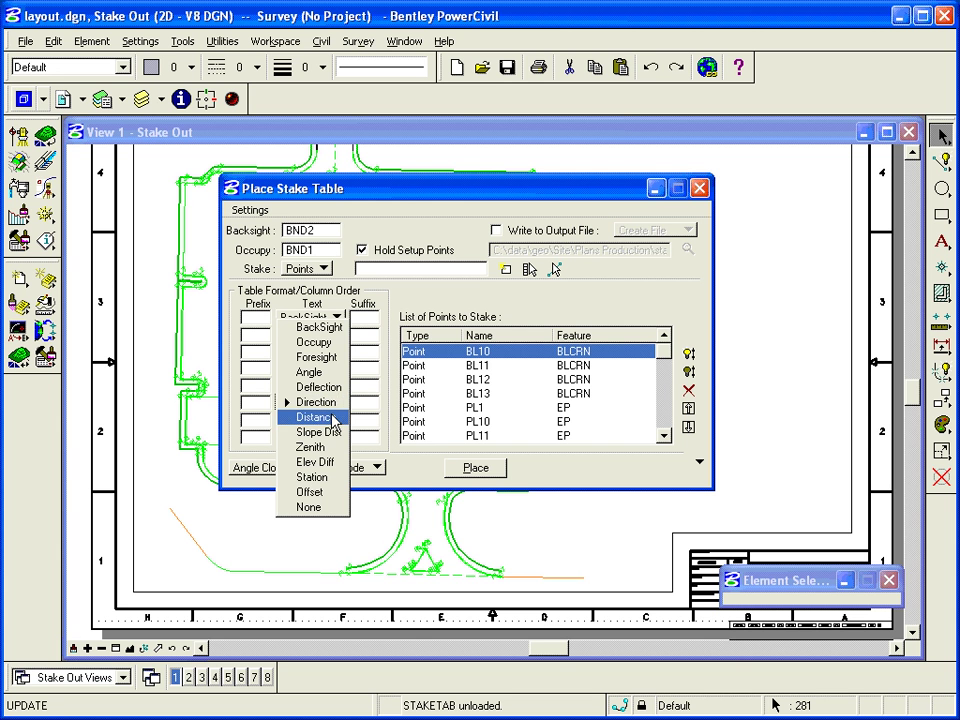
pyautogui.click(332, 418)
pyautogui.click(329, 421)
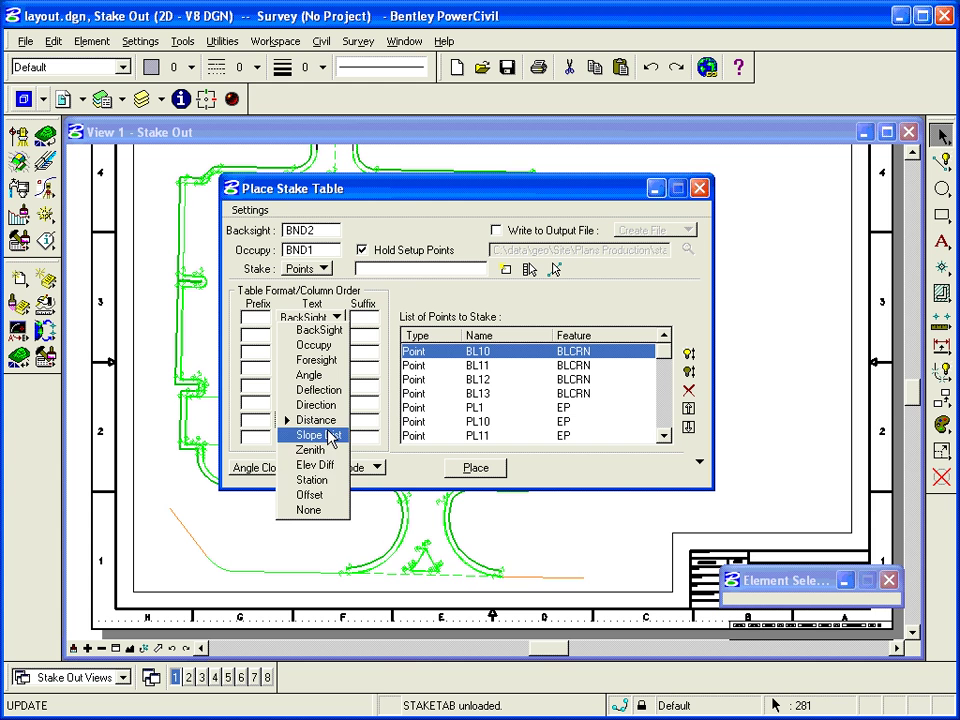
pyautogui.click(329, 481)
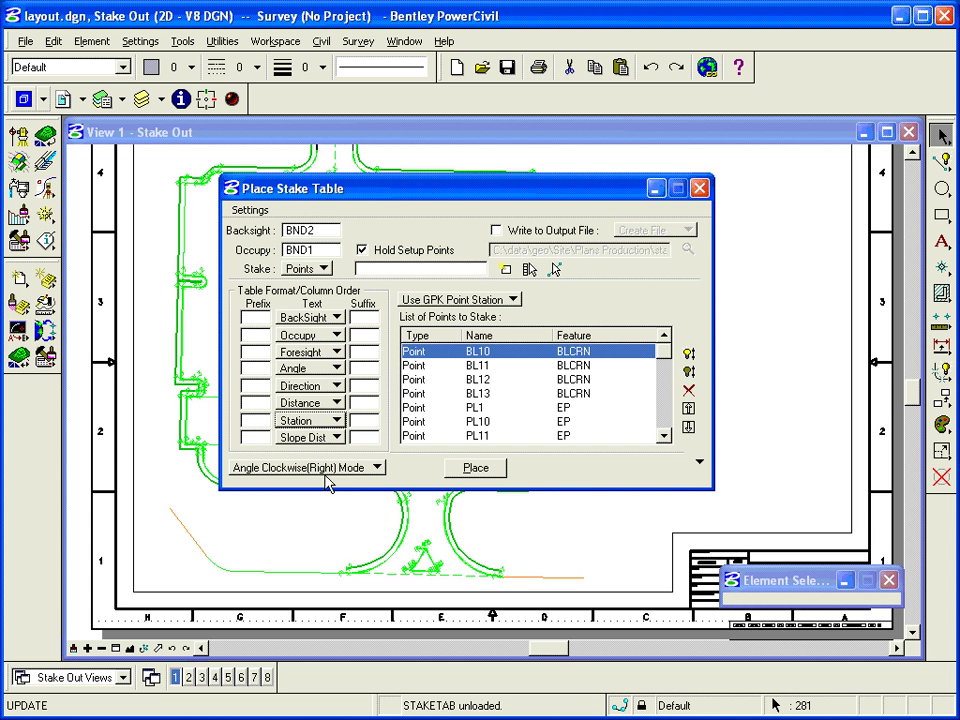
pyautogui.click(318, 317)
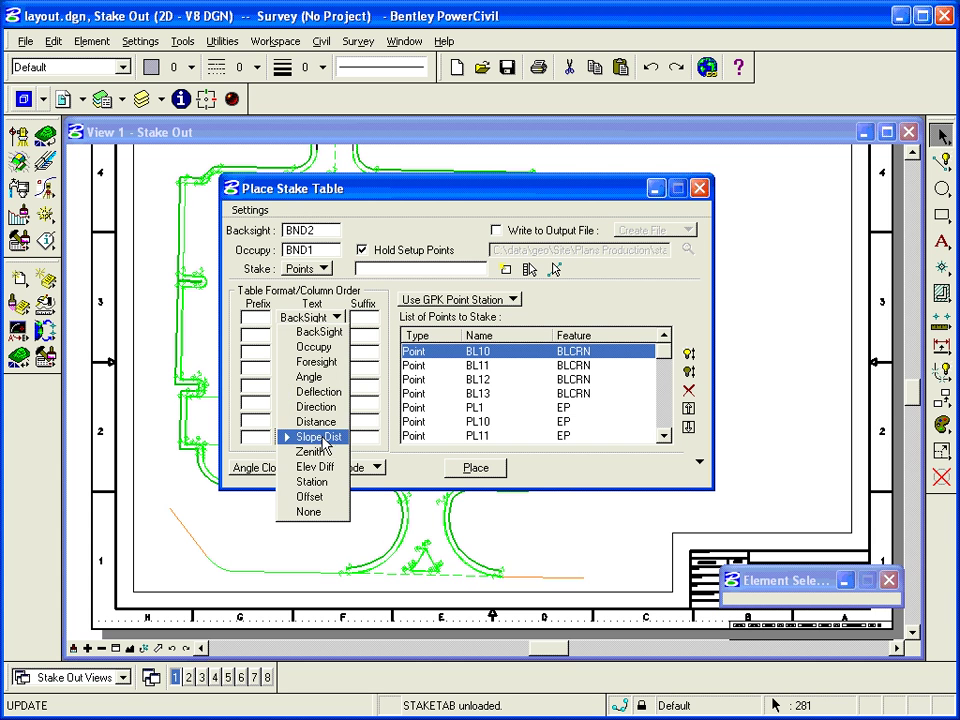
pyautogui.click(320, 497)
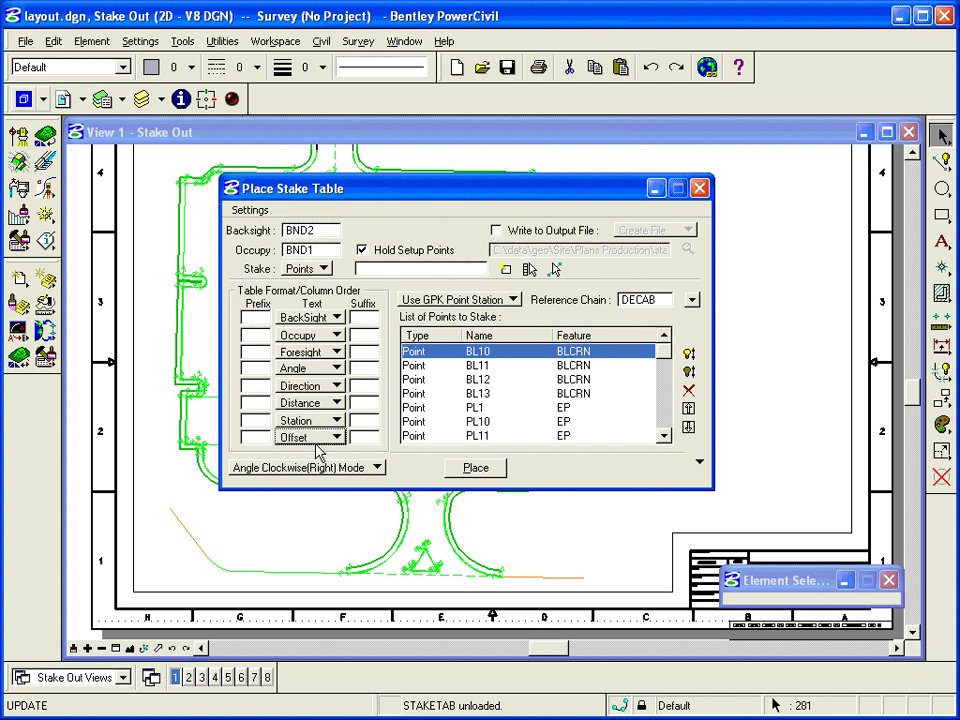
# Compute stations from reference chain PROPL
pyautogui.click(512, 300)
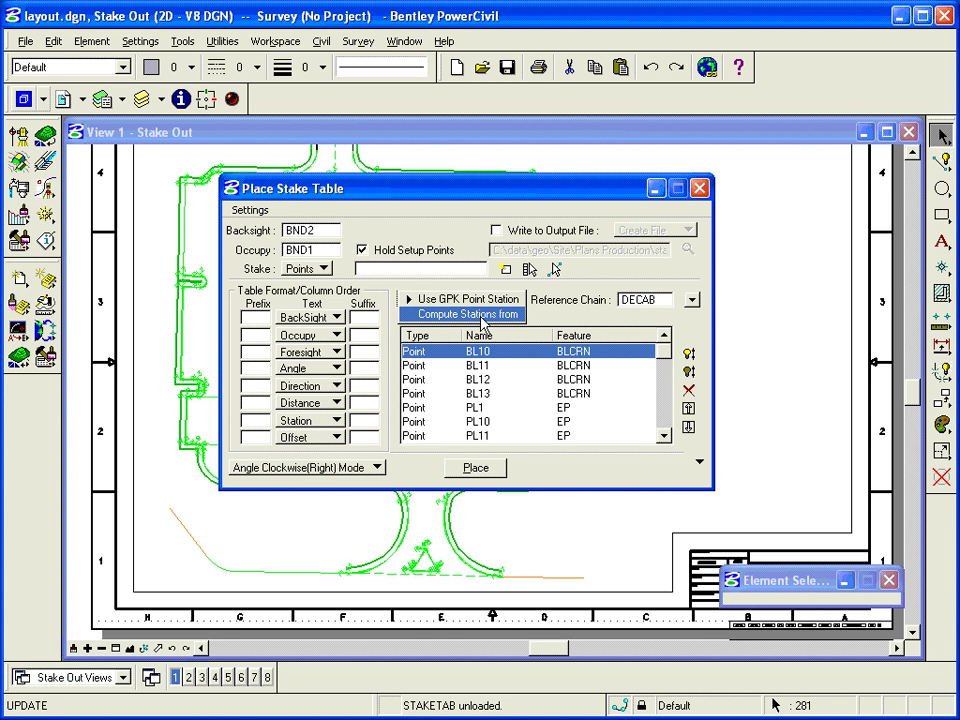
pyautogui.click(473, 316)
pyautogui.click(691, 300)
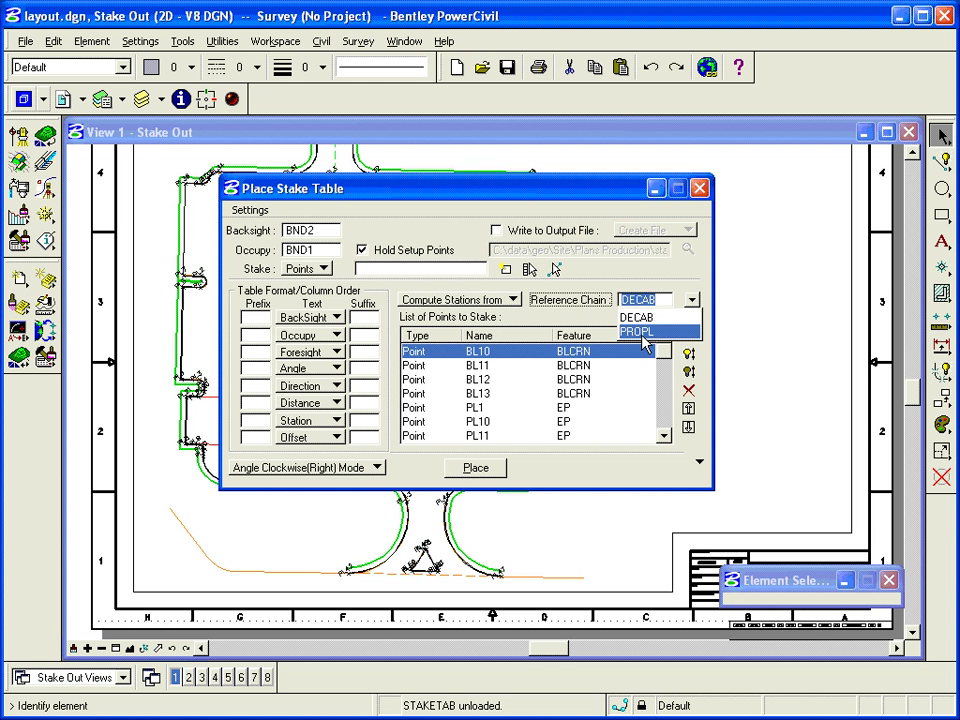
pyautogui.click(641, 333)
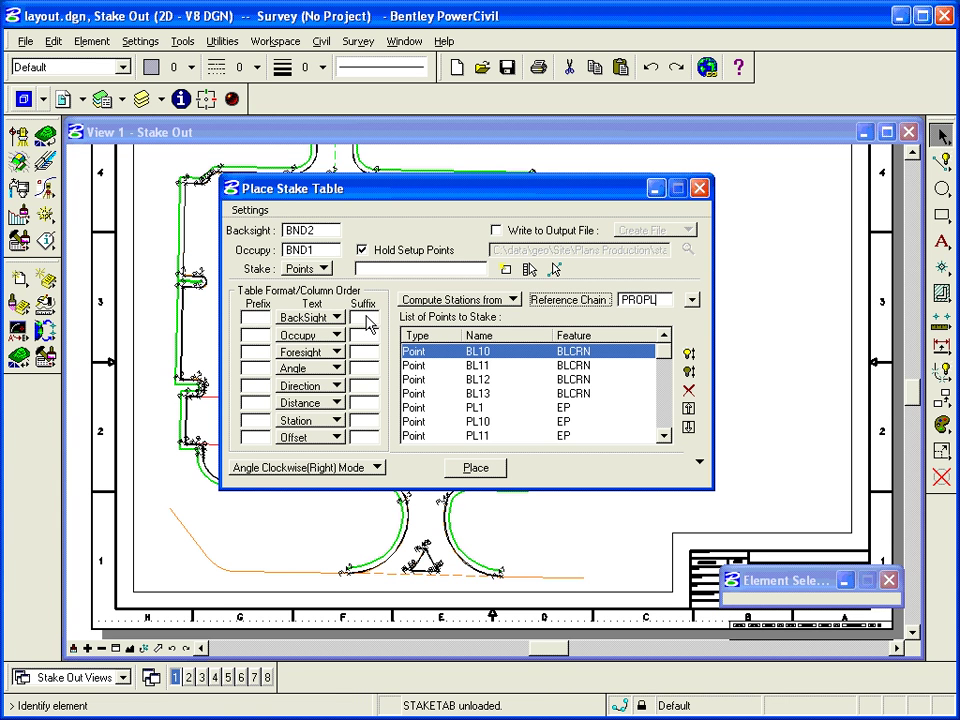
# Set the stake table's Table Text height to 2.000
pyautogui.click(700, 464)
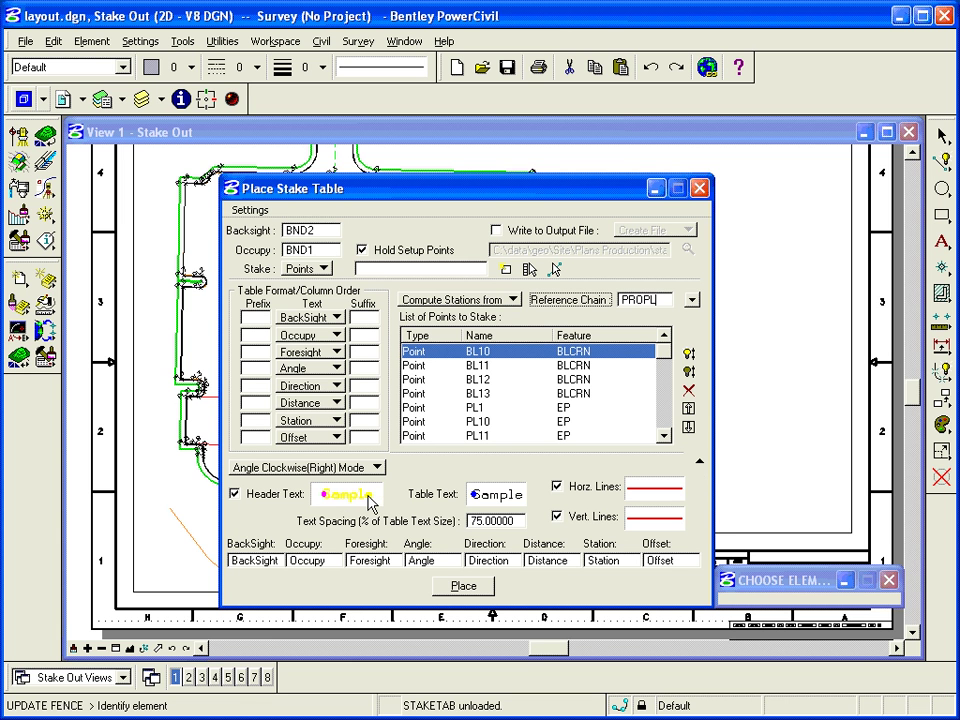
pyautogui.moveTo(369, 503)
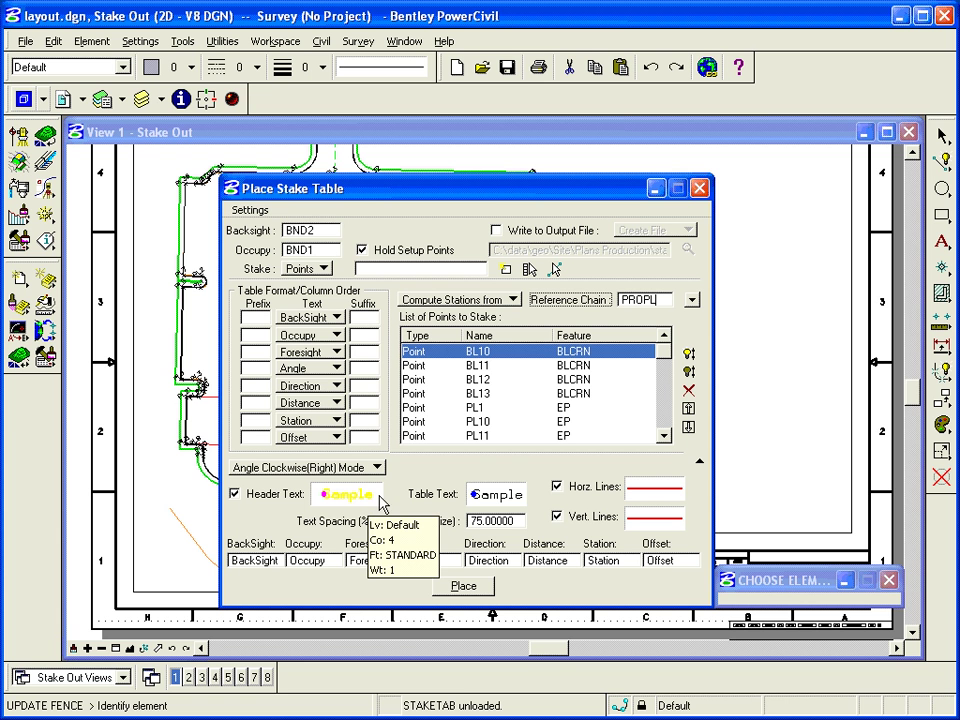
pyautogui.click(504, 497)
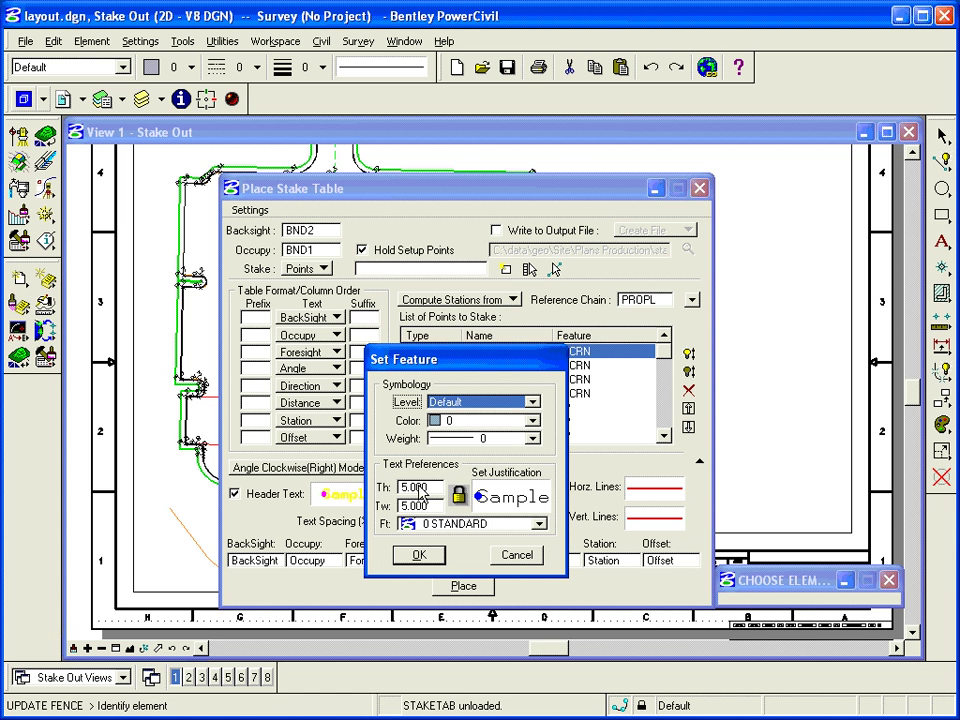
pyautogui.moveTo(440, 487); pyautogui.dragTo(386, 490)
pyautogui.write('2')
pyautogui.press('Tab')
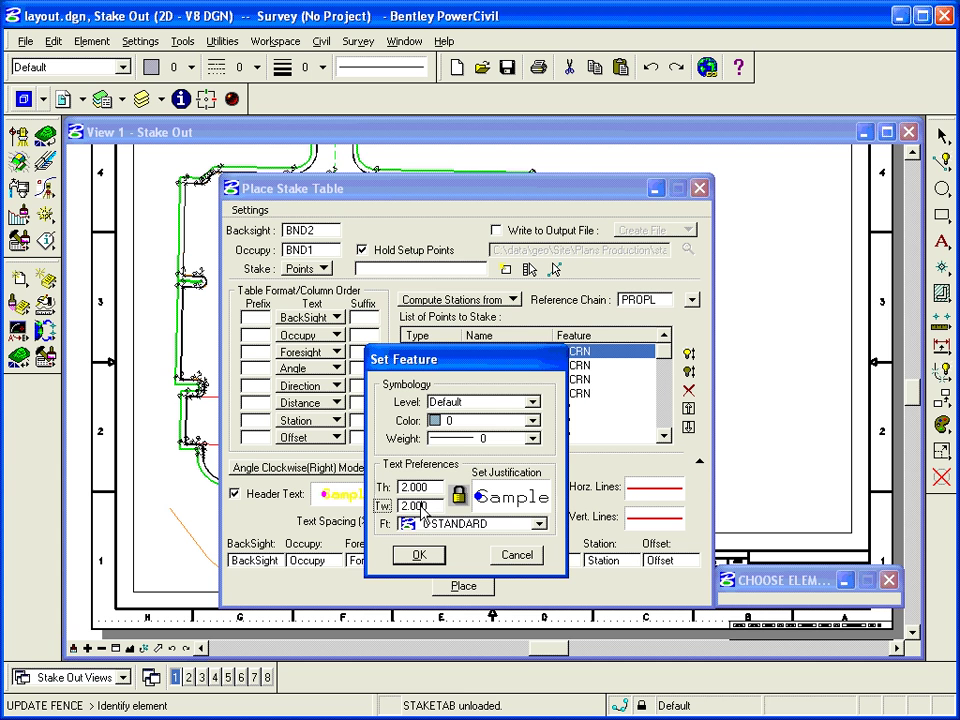
pyautogui.click(419, 556)
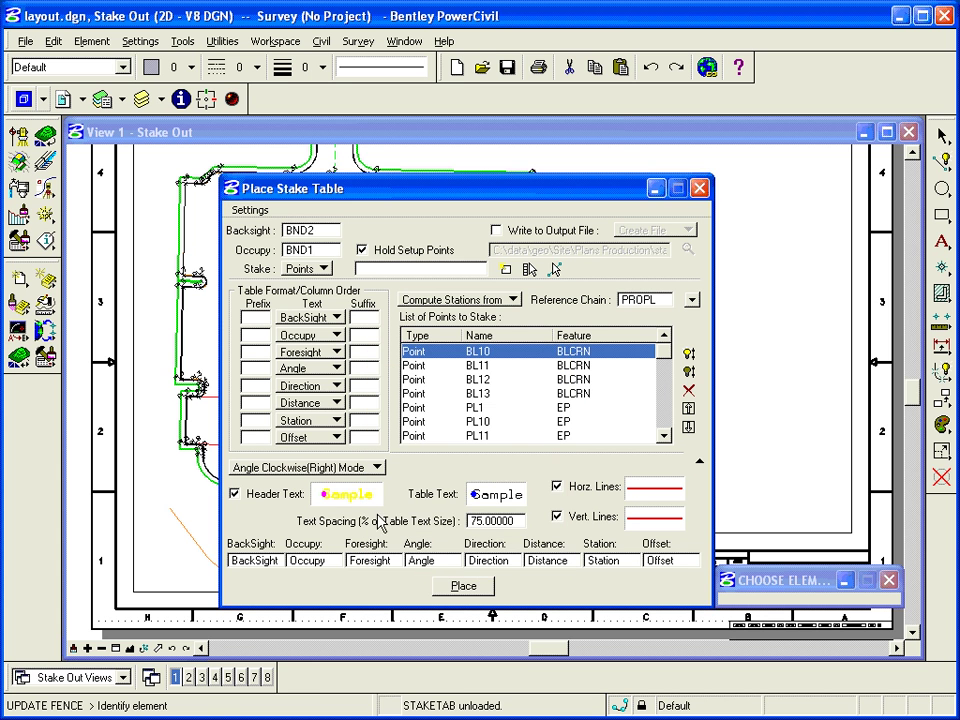
# Set the Header Text height to 2.000
pyautogui.click(348, 503)
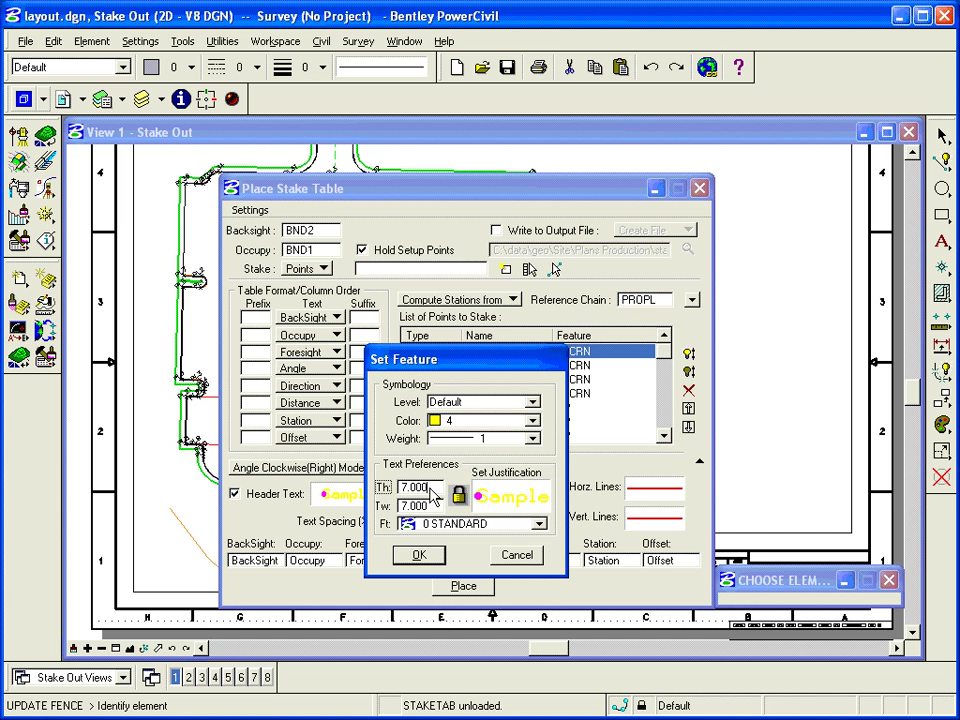
pyautogui.moveTo(400, 488); pyautogui.dragTo(432, 495)
pyautogui.write('2')
pyautogui.press('Tab')
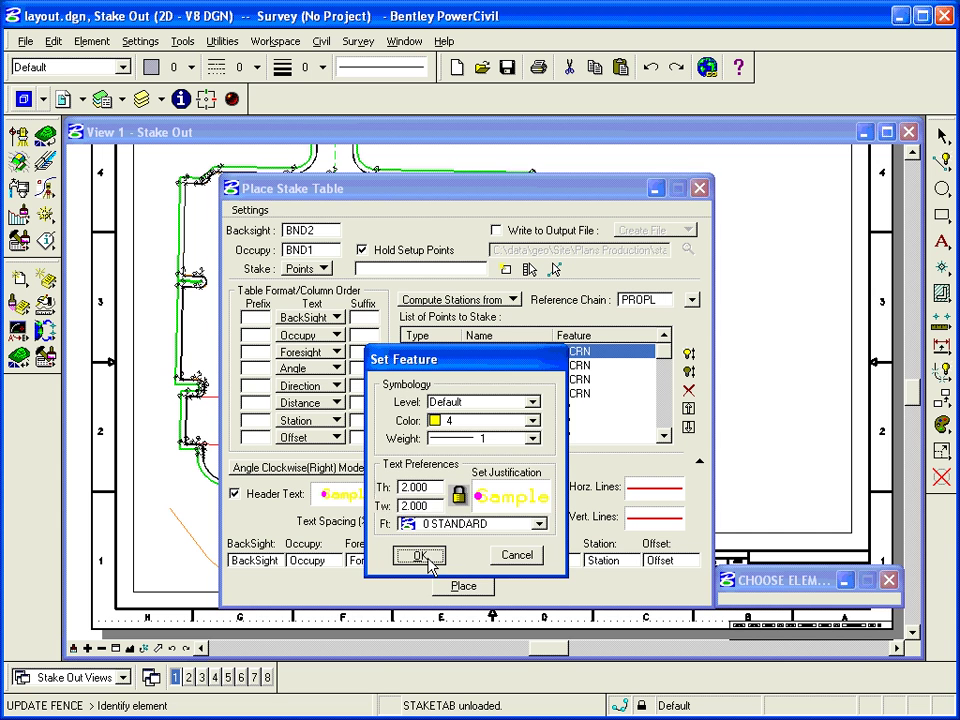
pyautogui.click(420, 556)
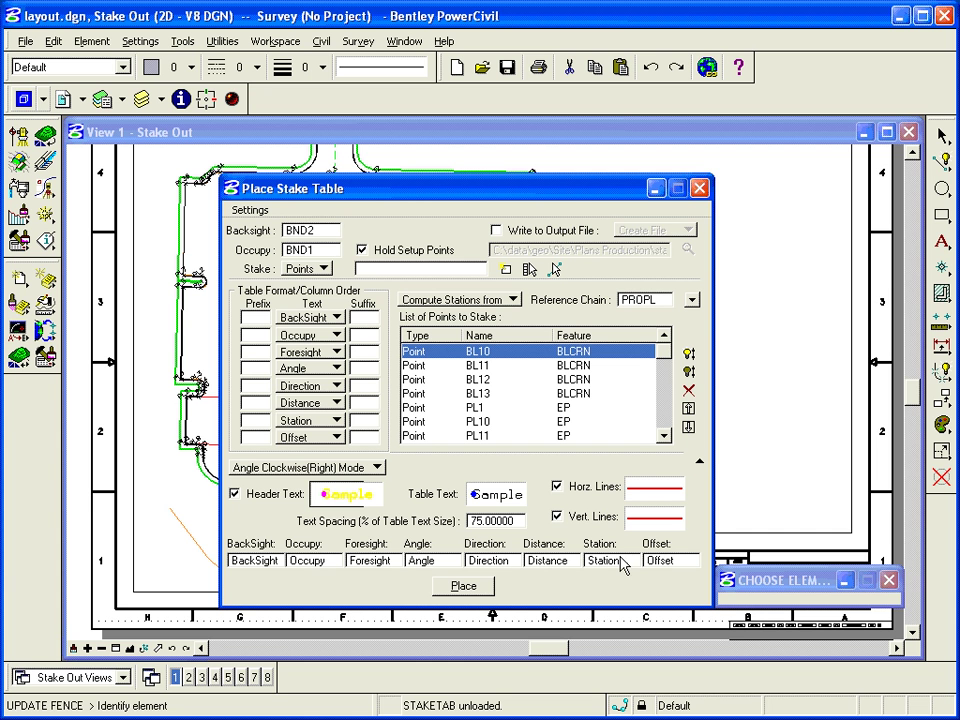
# Place the stake table at the sheet's upper right and close the stake table tool
pyautogui.click(464, 587)
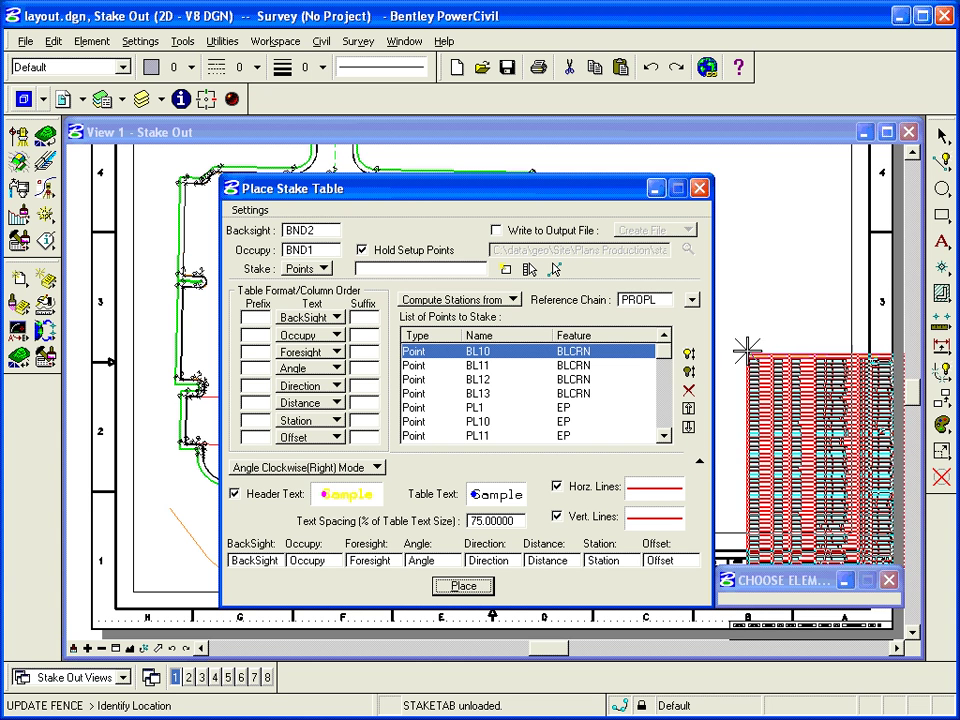
pyautogui.moveTo(641, 197); pyautogui.dragTo(424, 188)
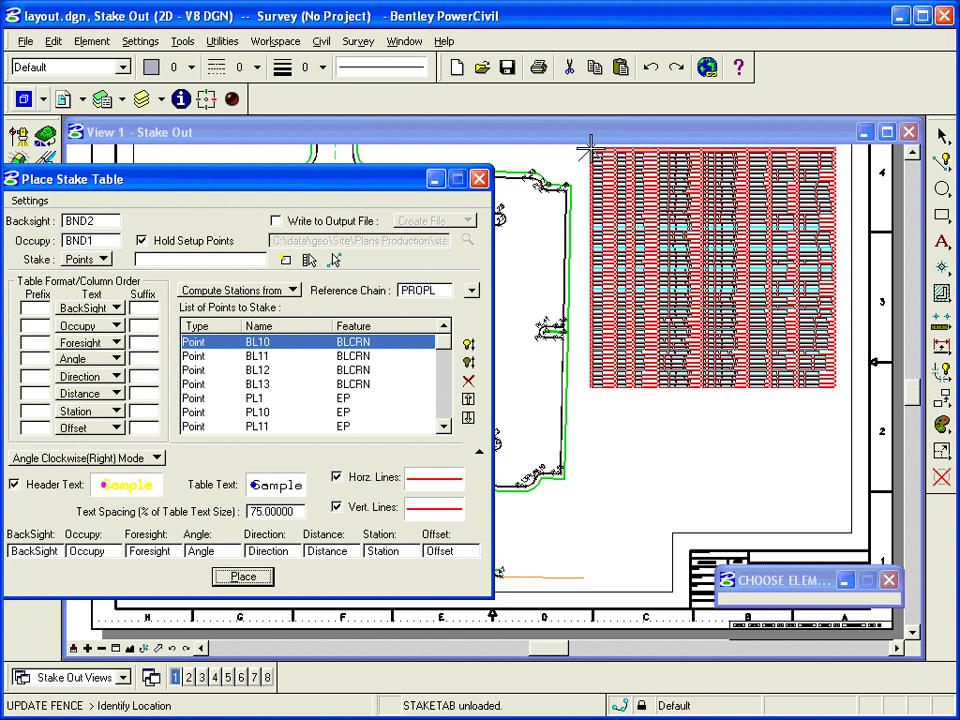
pyautogui.click(591, 149)
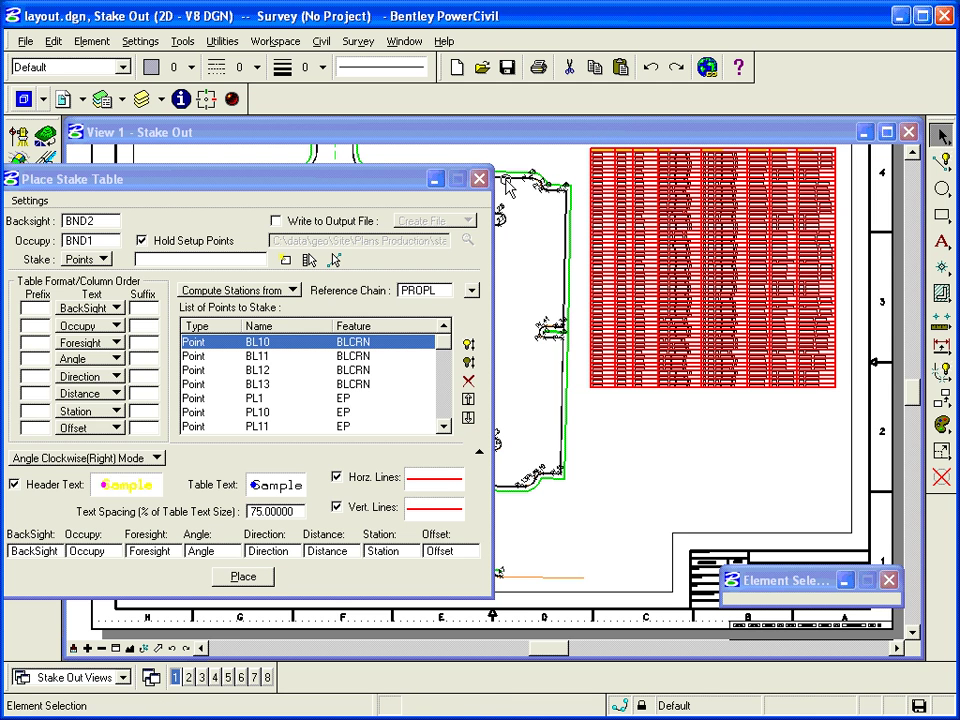
pyautogui.click(479, 179)
# Zoom into the placed table to inspect its columns, then return to the full site view
pyautogui.click(116, 648)
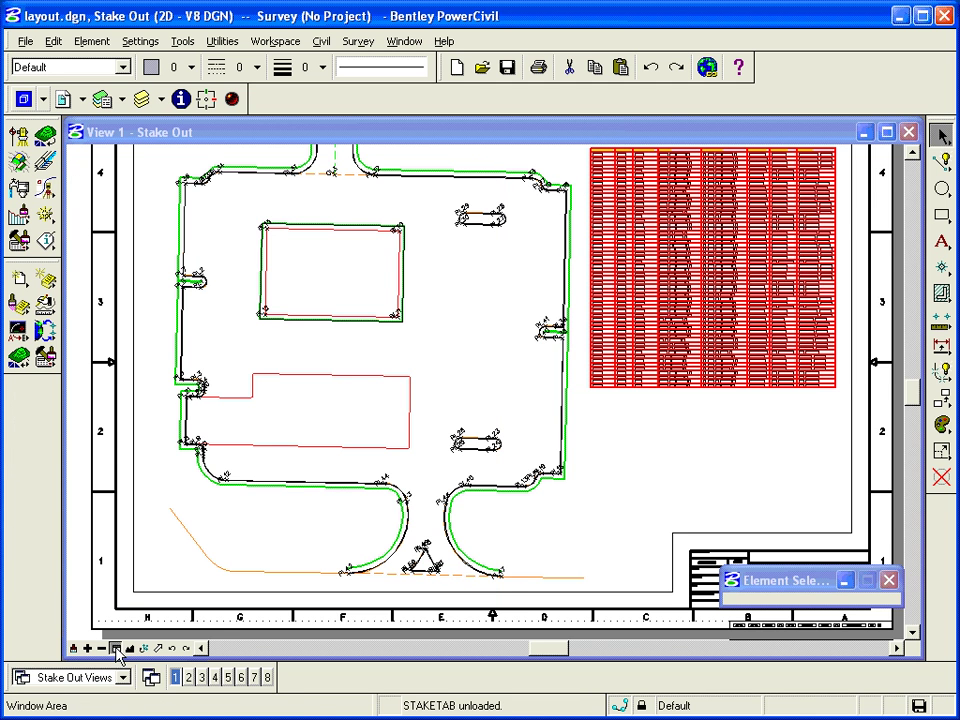
pyautogui.click(581, 156)
pyautogui.click(656, 184)
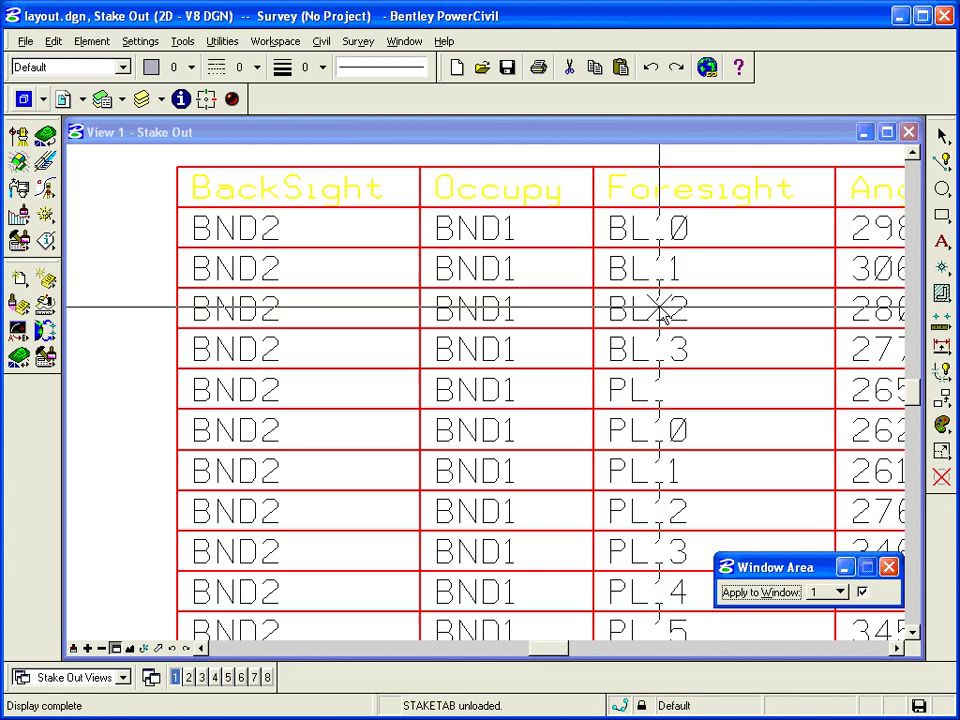
pyautogui.keyDown('shift'); pyautogui.moveTo(594, 388); pyautogui.dragTo(268, 600); pyautogui.keyUp('shift')
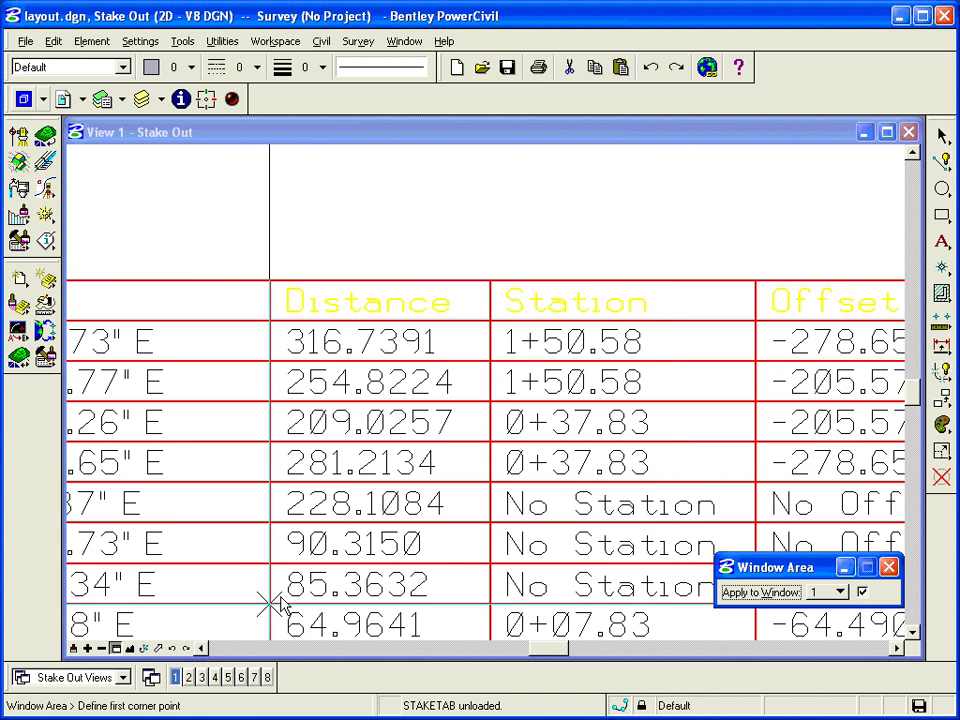
pyautogui.click(185, 645)
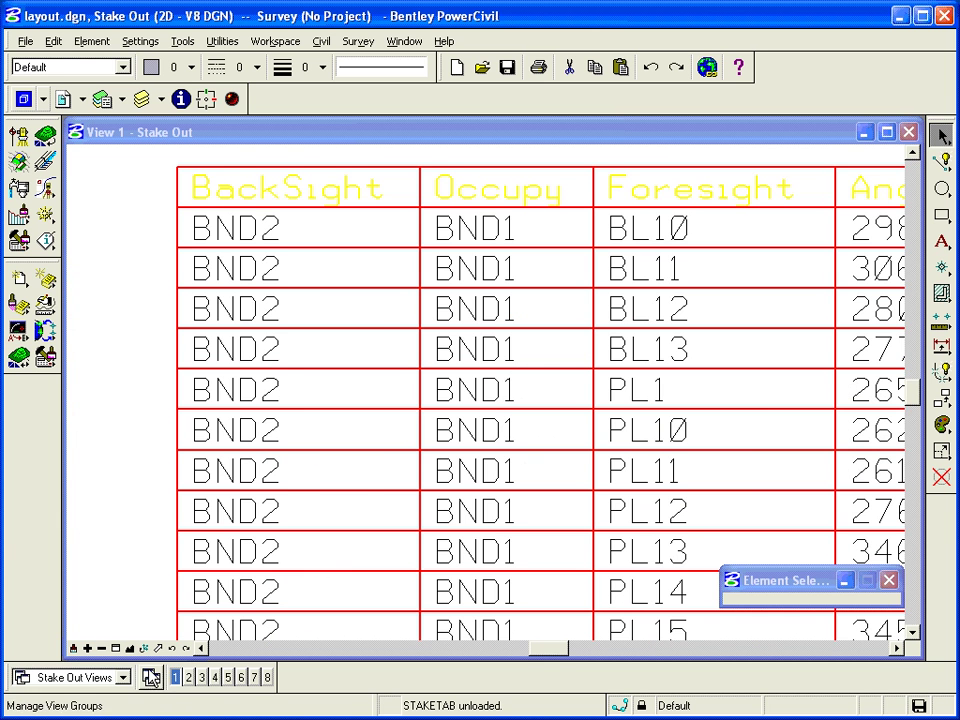
pyautogui.click(172, 648)
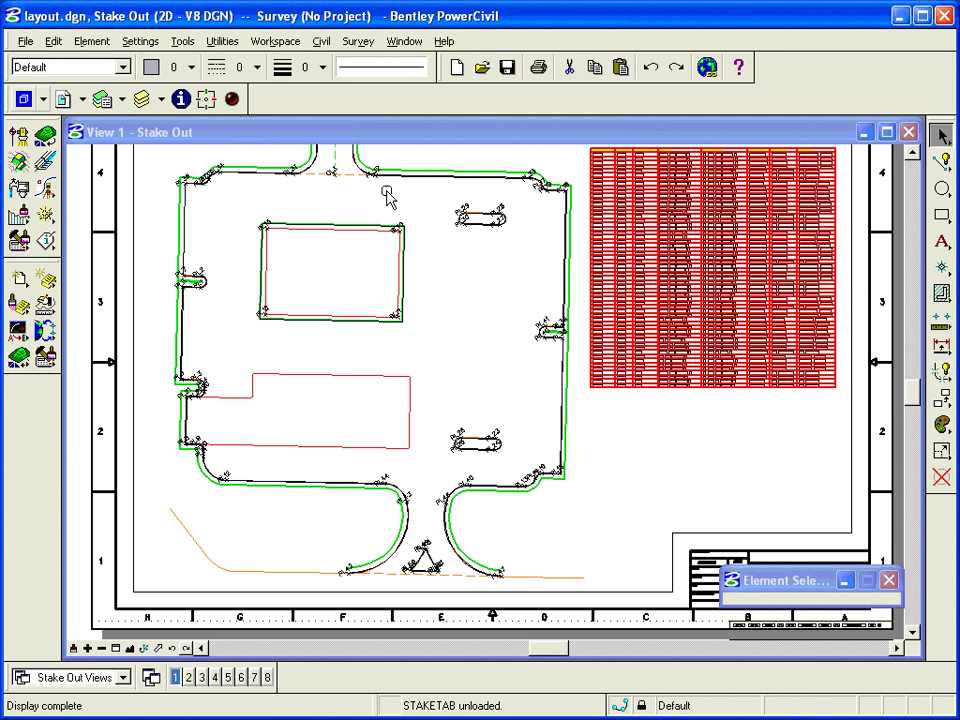
# Start Place Coordinate Table from Survey > Plans Preparations
pyautogui.click(358, 41)
pyautogui.moveTo(366, 118)
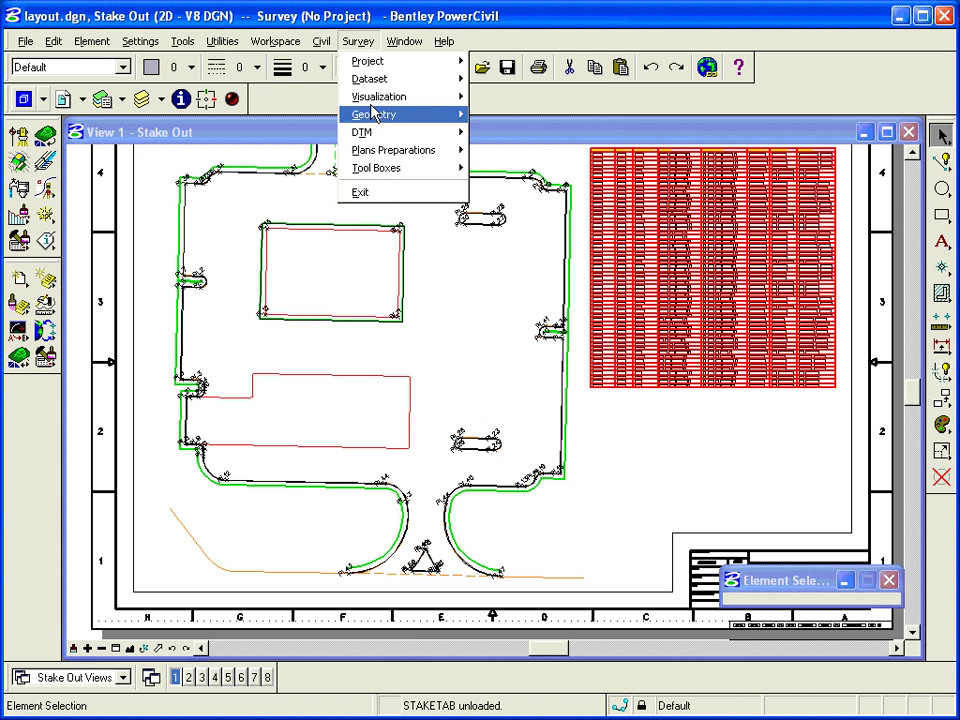
pyautogui.moveTo(400, 150)
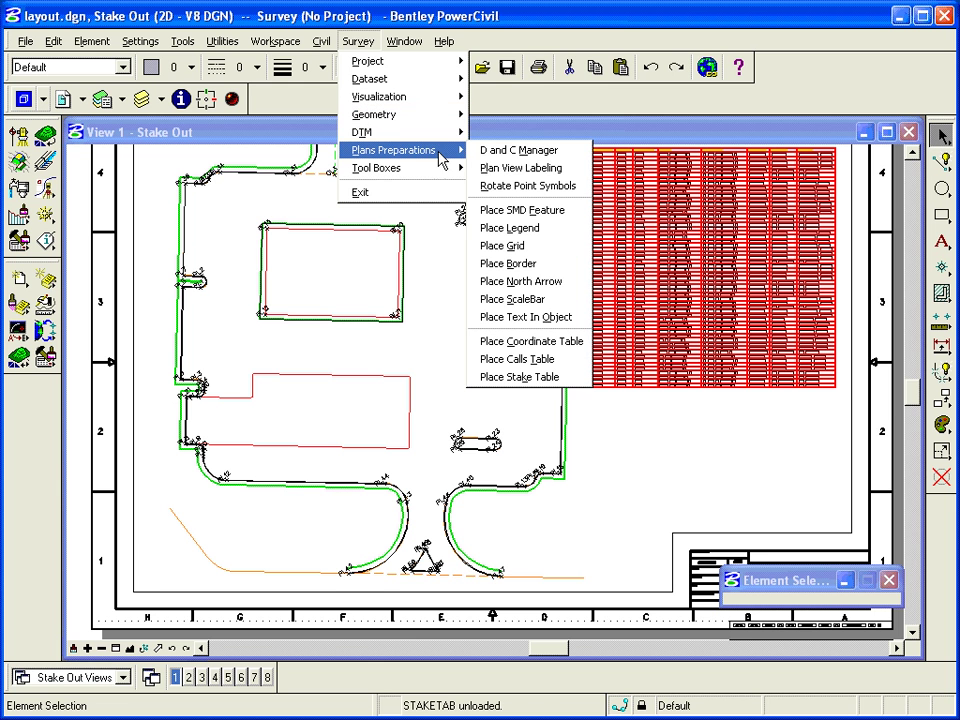
pyautogui.click(527, 345)
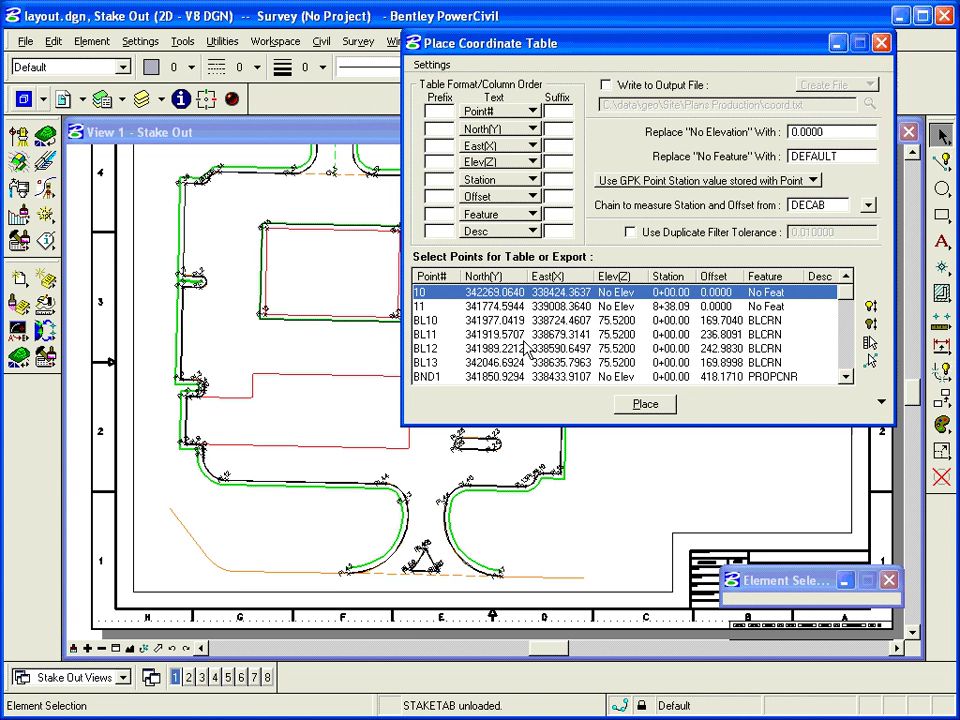
pyautogui.moveTo(510, 43); pyautogui.dragTo(470, 63)
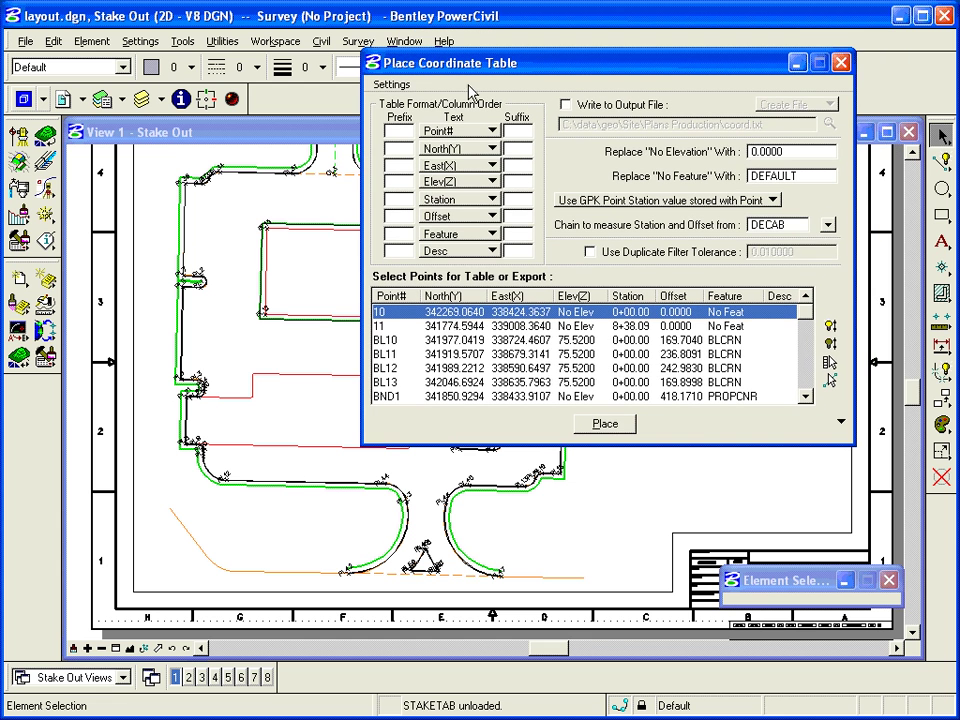
# Select points BL10 through BL13 and measure station and offset from chain PROPL
pyautogui.click(388, 341)
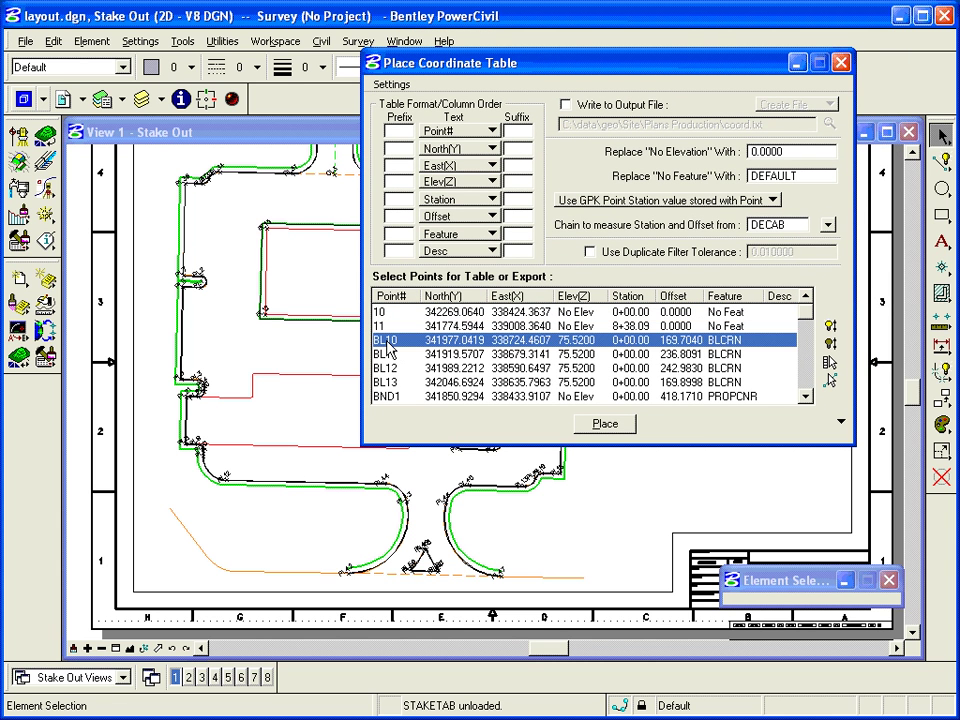
pyautogui.moveTo(397, 348); pyautogui.dragTo(403, 388)
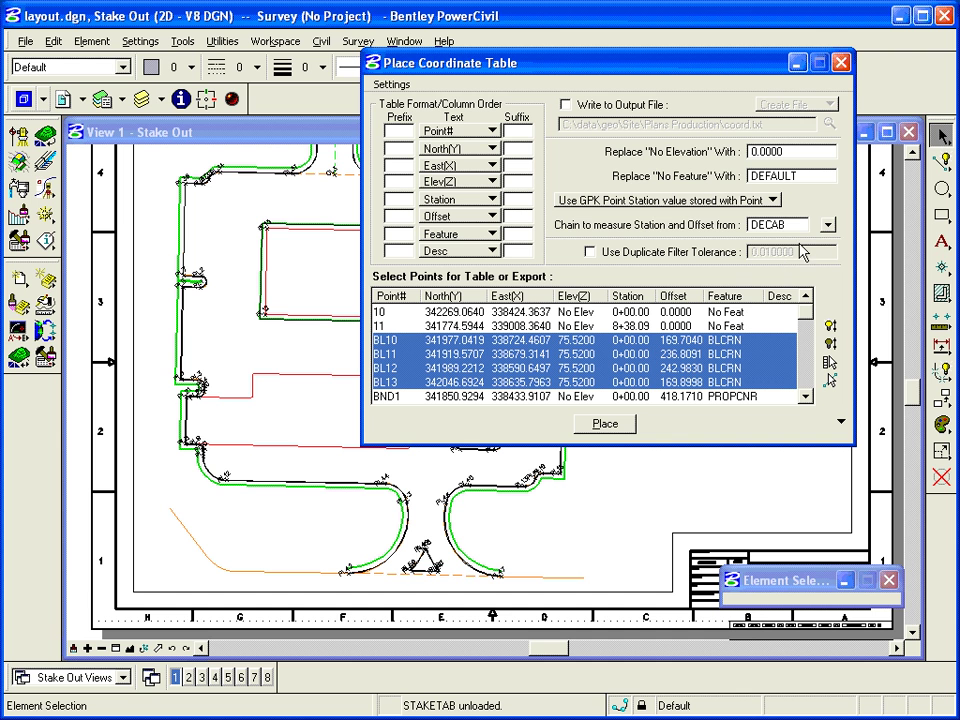
pyautogui.click(828, 225)
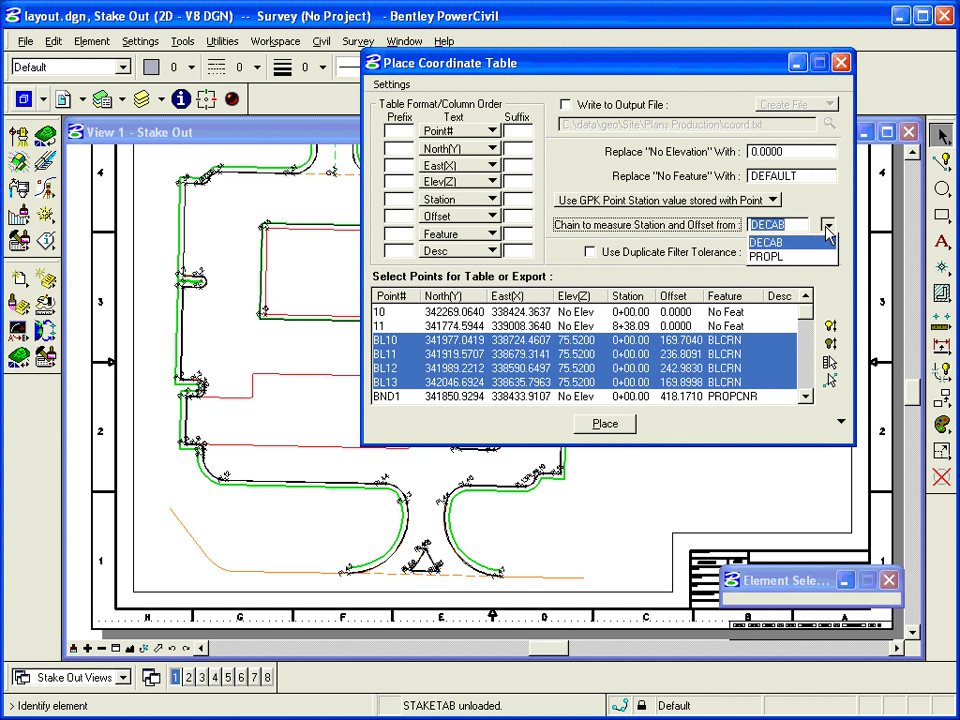
pyautogui.click(765, 257)
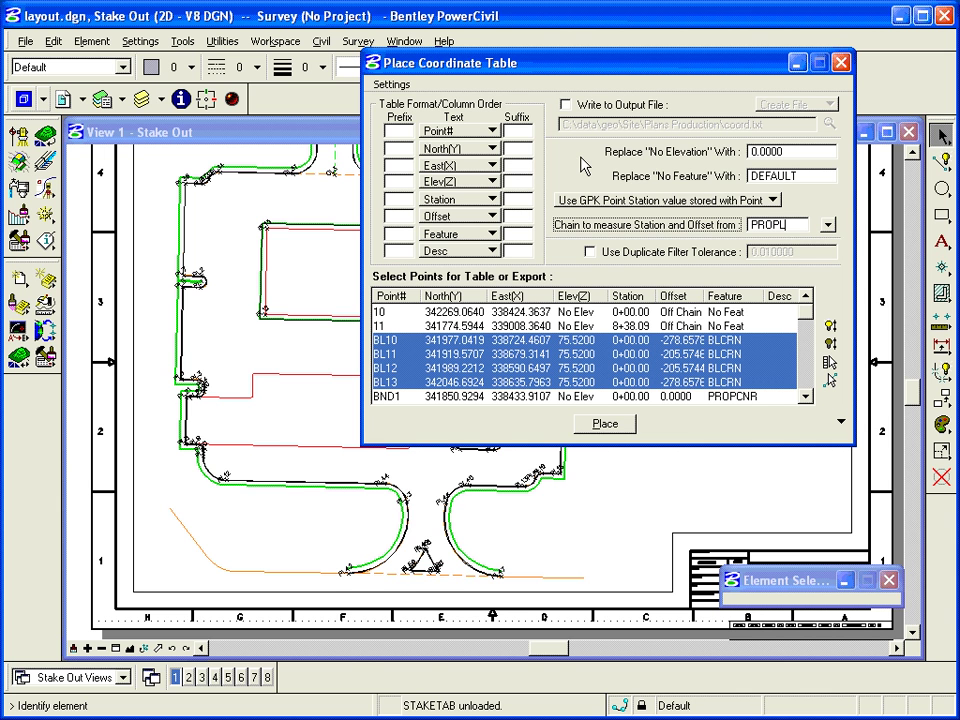
# Set the coordinate table body text height to 2.0
pyautogui.click(842, 423)
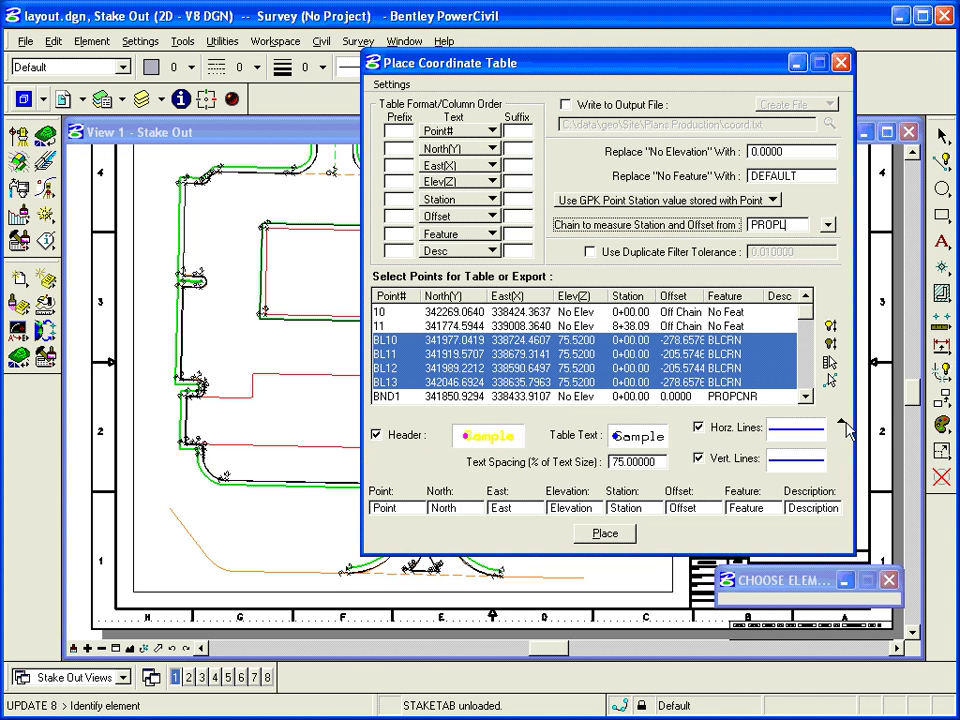
pyautogui.click(640, 437)
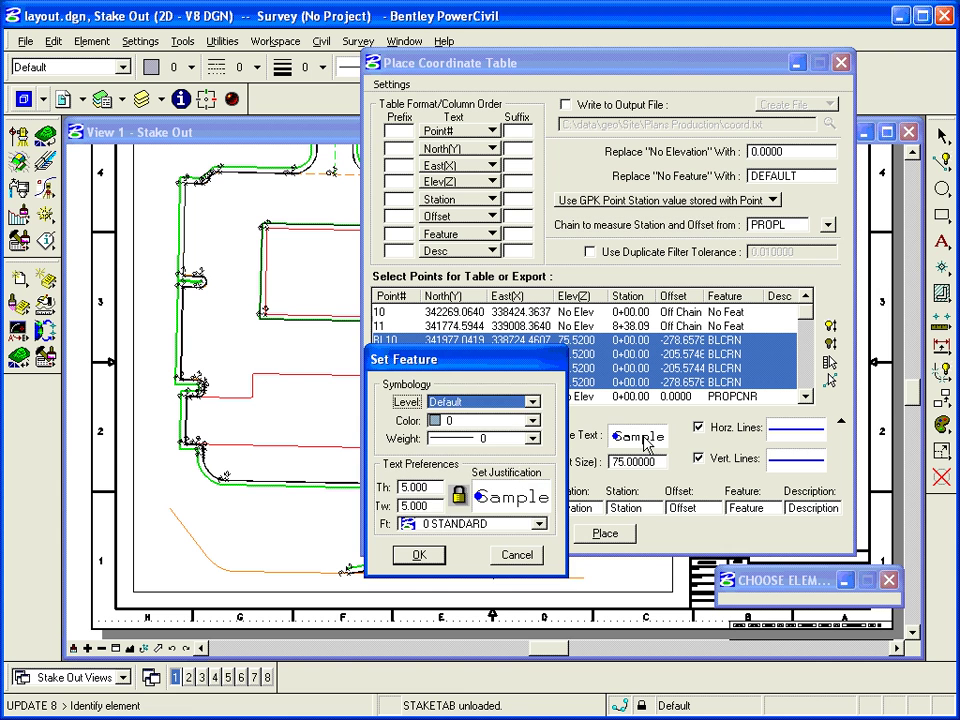
pyautogui.click(418, 488)
pyautogui.write('2.0')
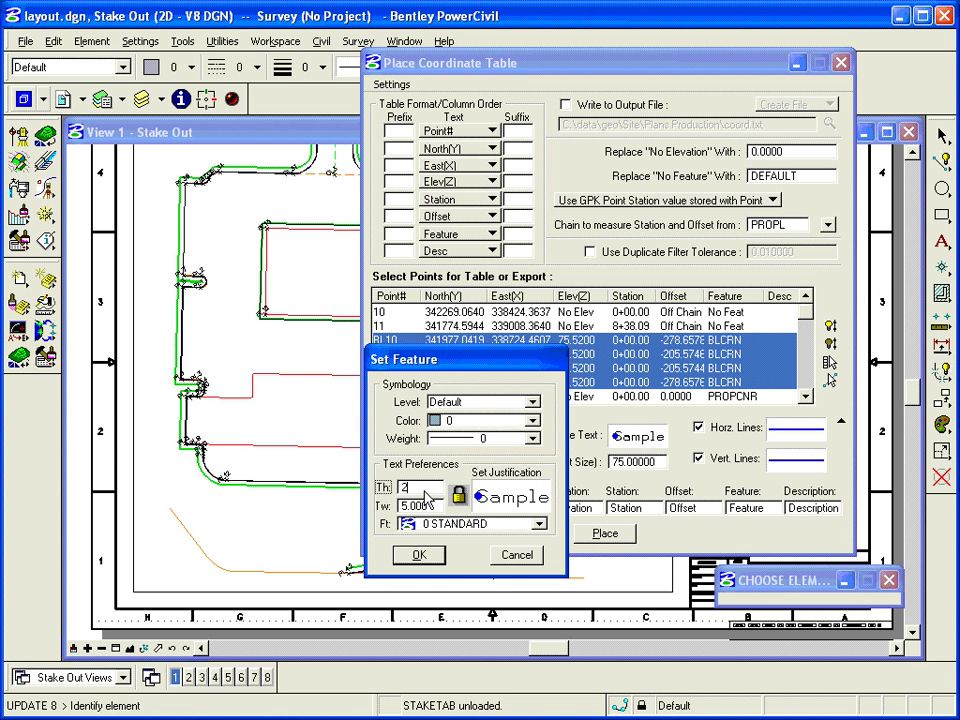
pyautogui.press('Tab')
pyautogui.click(420, 555)
# Set the table header text height to 2.0 as well
pyautogui.click(487, 440)
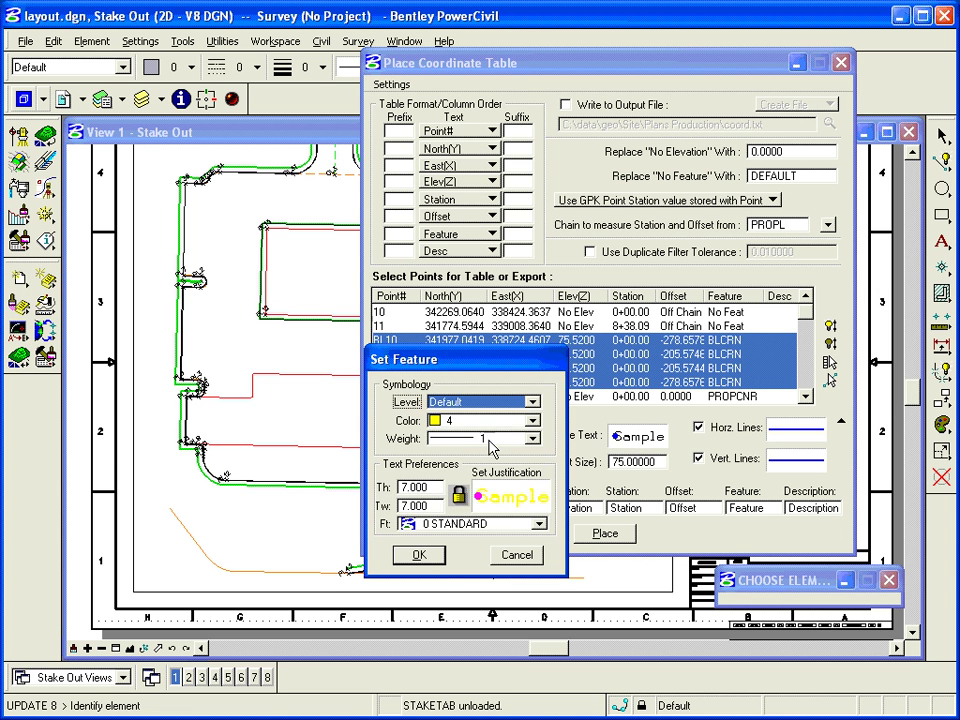
pyautogui.click(425, 489)
pyautogui.write('2.0')
pyautogui.press('Tab')
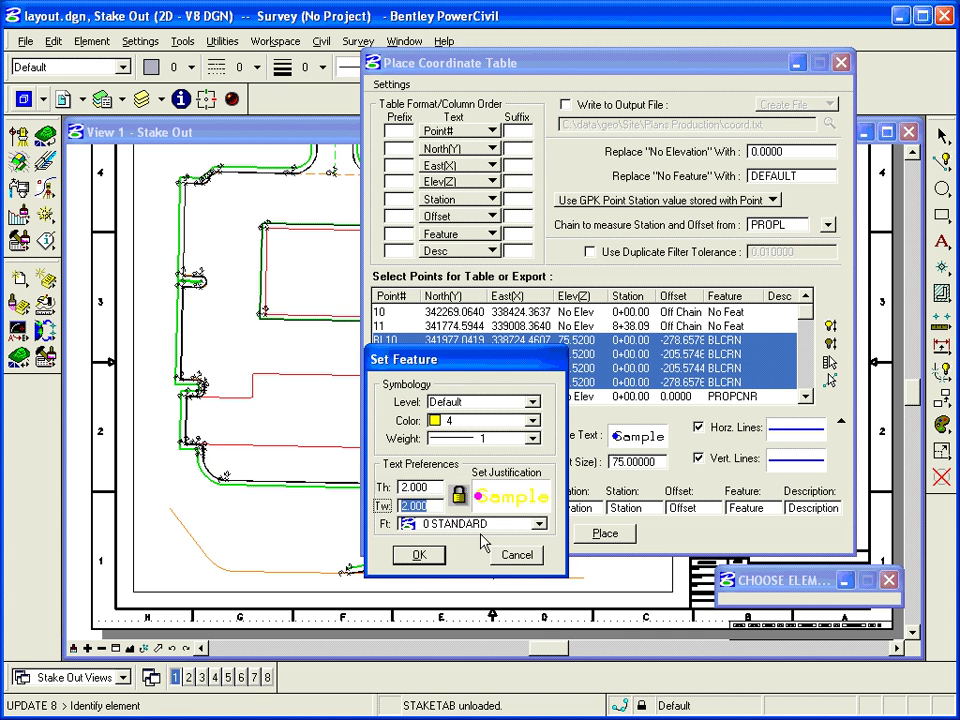
pyautogui.click(421, 555)
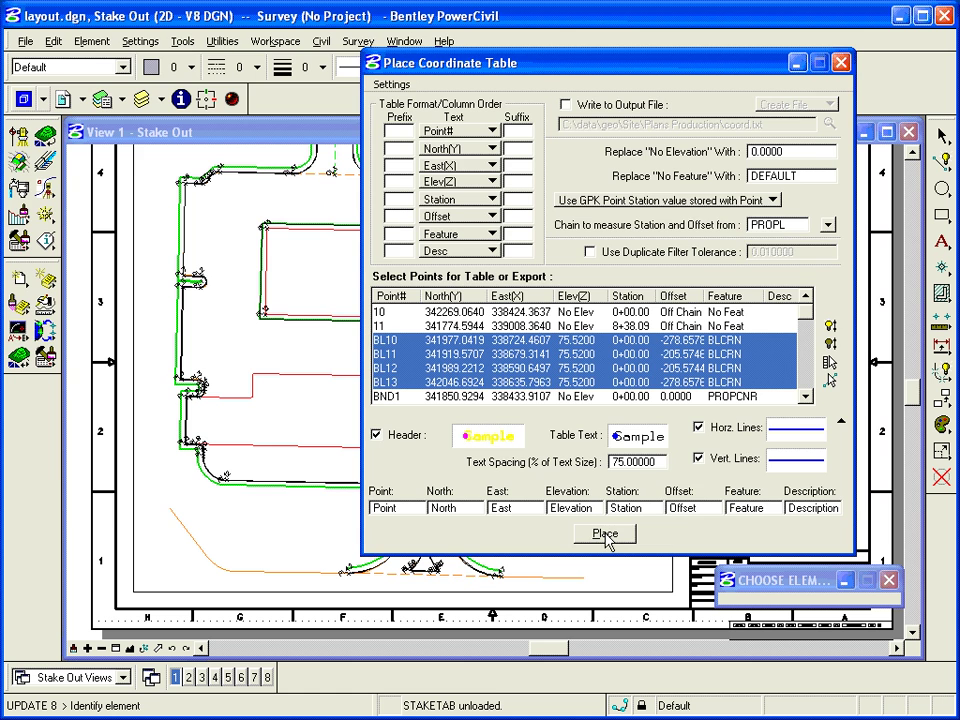
pyautogui.moveTo(500, 62); pyautogui.dragTo(120, 32)
pyautogui.click(223, 503)
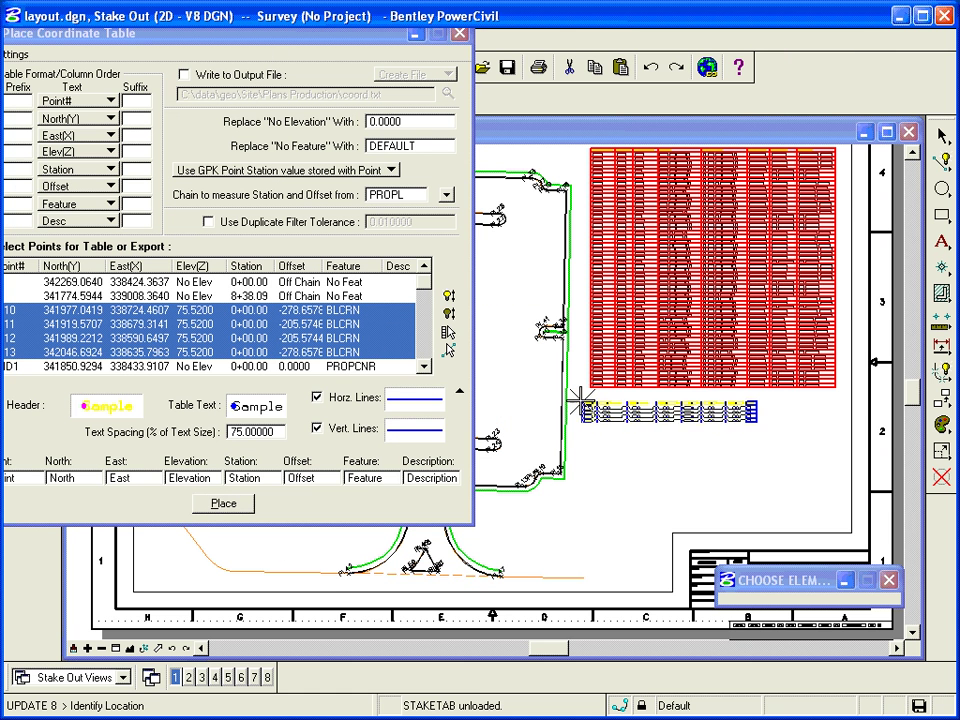
# Place the blue table below the red stake-out table, writing to file with a comma suffix after each column
pyautogui.click(593, 403)
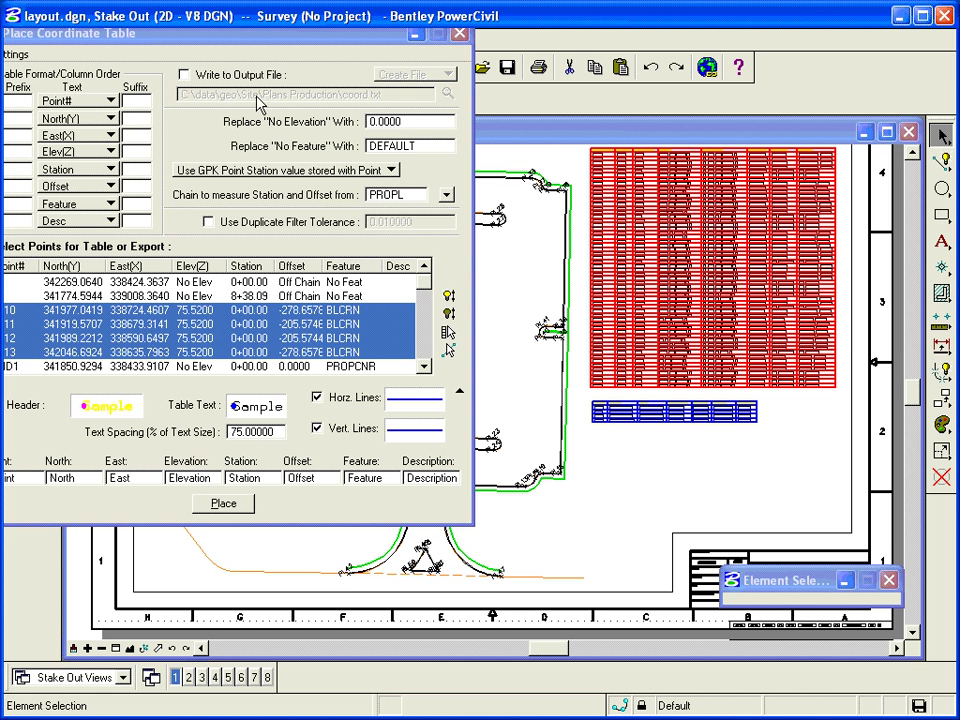
pyautogui.click(192, 75)
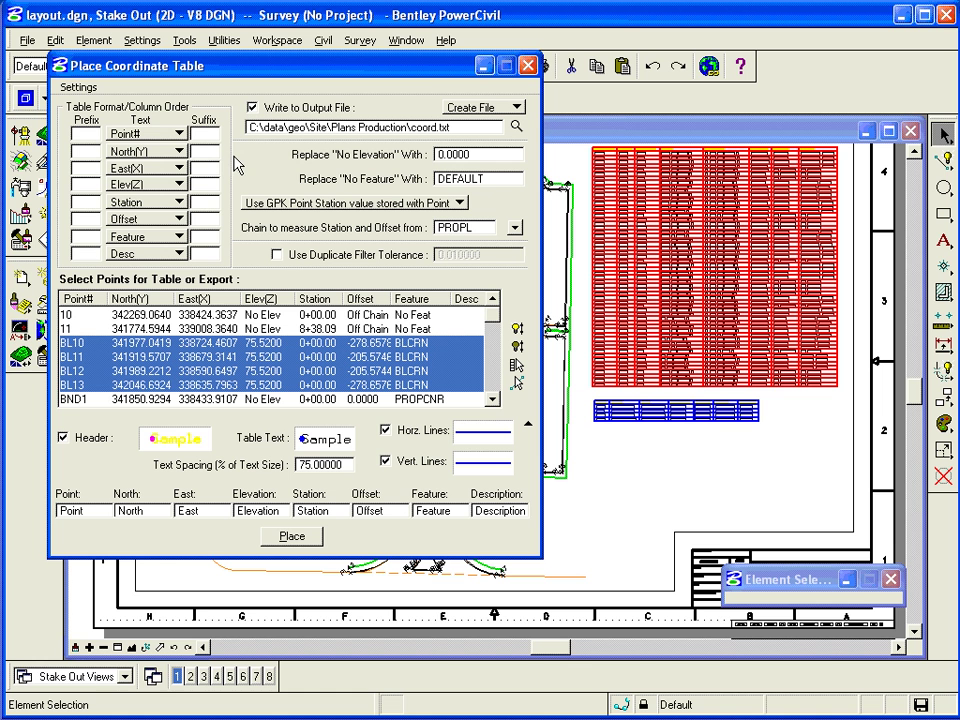
pyautogui.click(204, 133)
pyautogui.write(',')
pyautogui.click(204, 150)
pyautogui.write(',')
pyautogui.click(204, 168)
pyautogui.write(',')
pyautogui.click(204, 185)
pyautogui.write(',')
pyautogui.click(204, 202)
pyautogui.write(',')
pyautogui.click(204, 219)
pyautogui.write(',')
pyautogui.click(204, 236)
# Export the BL10–BL13 coordinates to coord.txt and open it in UltraEdit-32
pyautogui.click(527, 428)
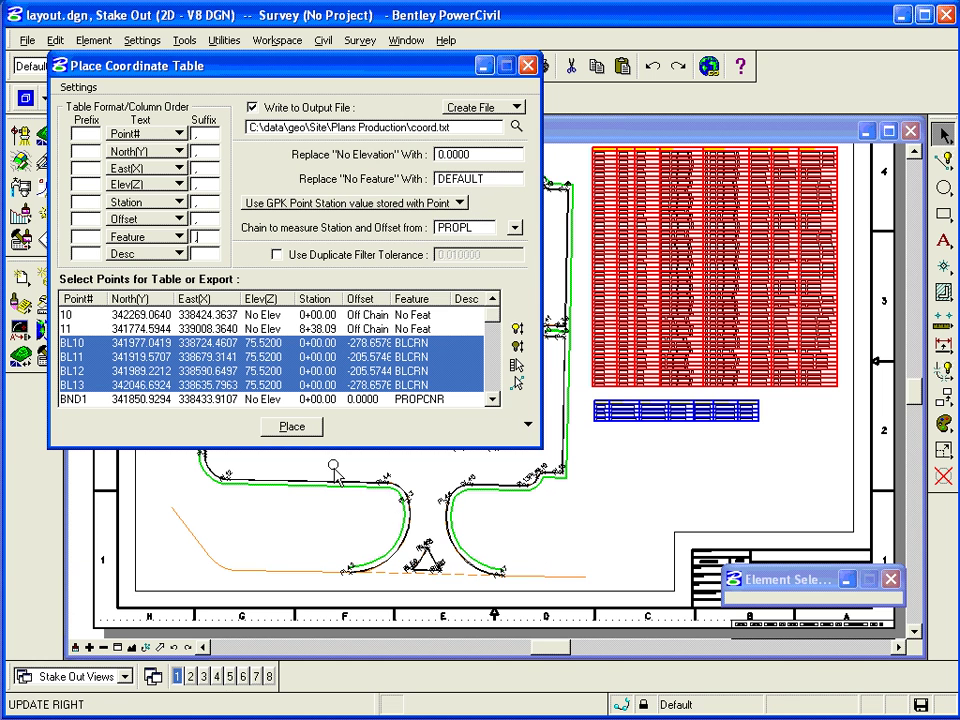
pyautogui.click(302, 428)
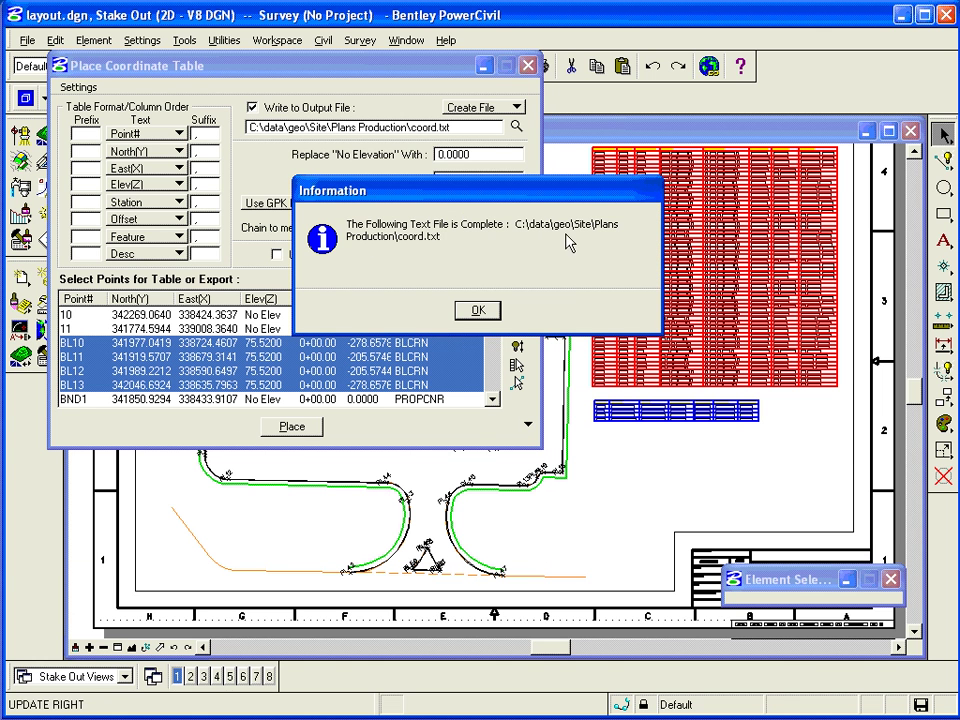
pyautogui.click(489, 311)
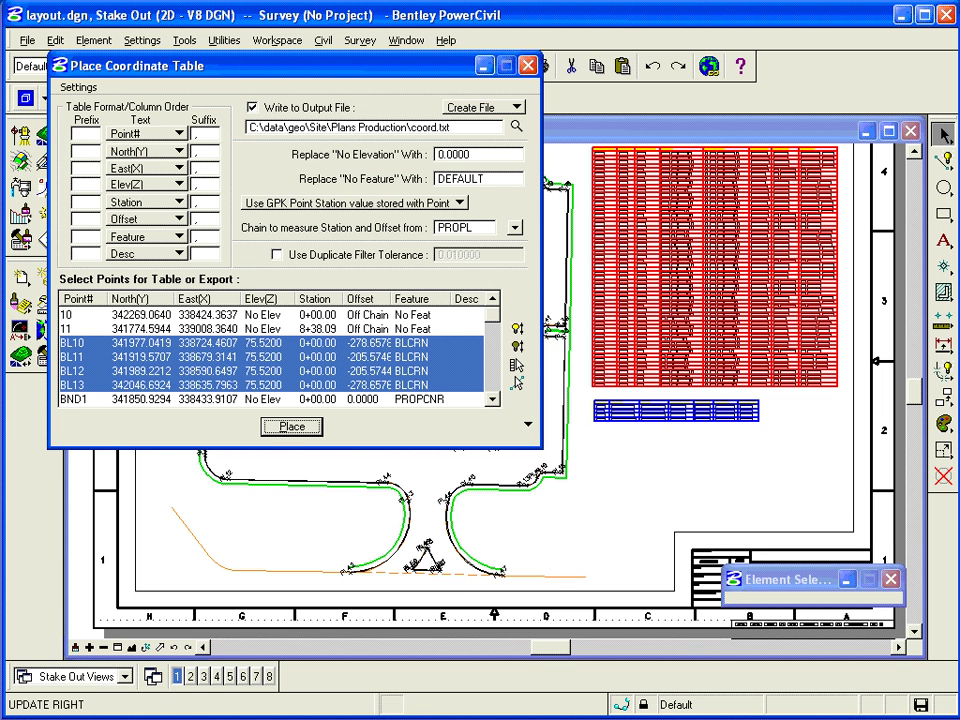
pyautogui.hotkey('alt', 'Tab')
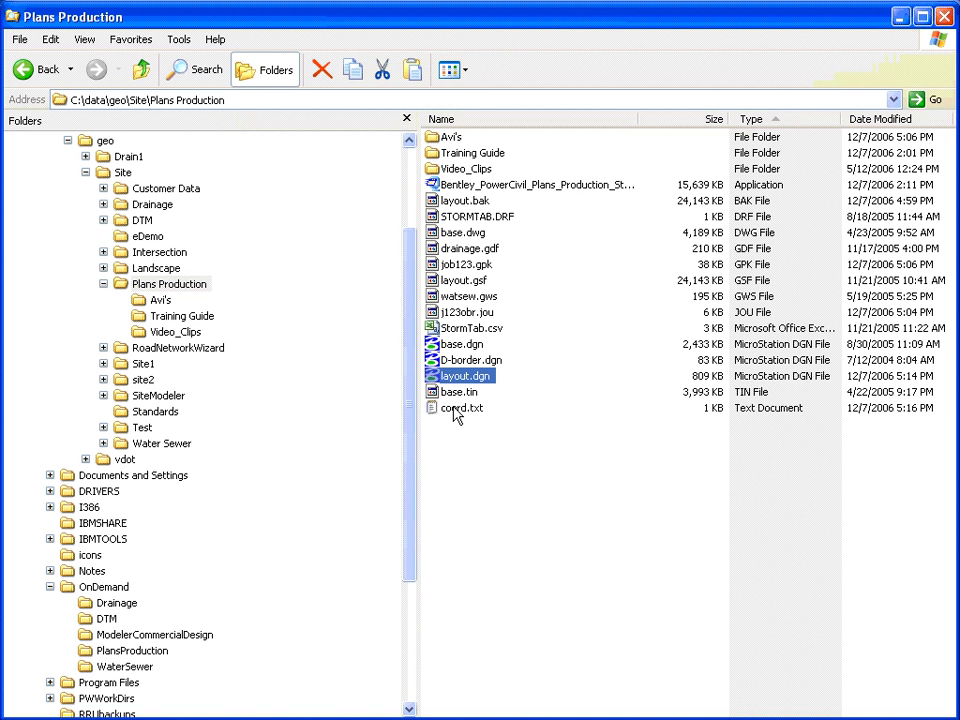
pyautogui.click(455, 411)
pyautogui.rightClick(456, 412)
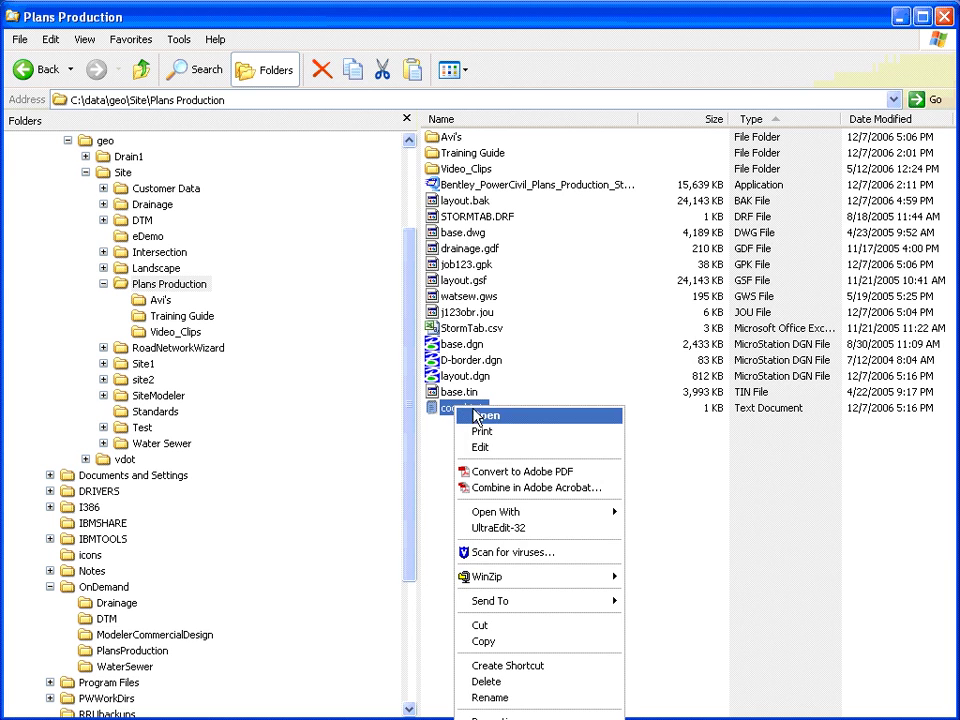
pyautogui.click(512, 532)
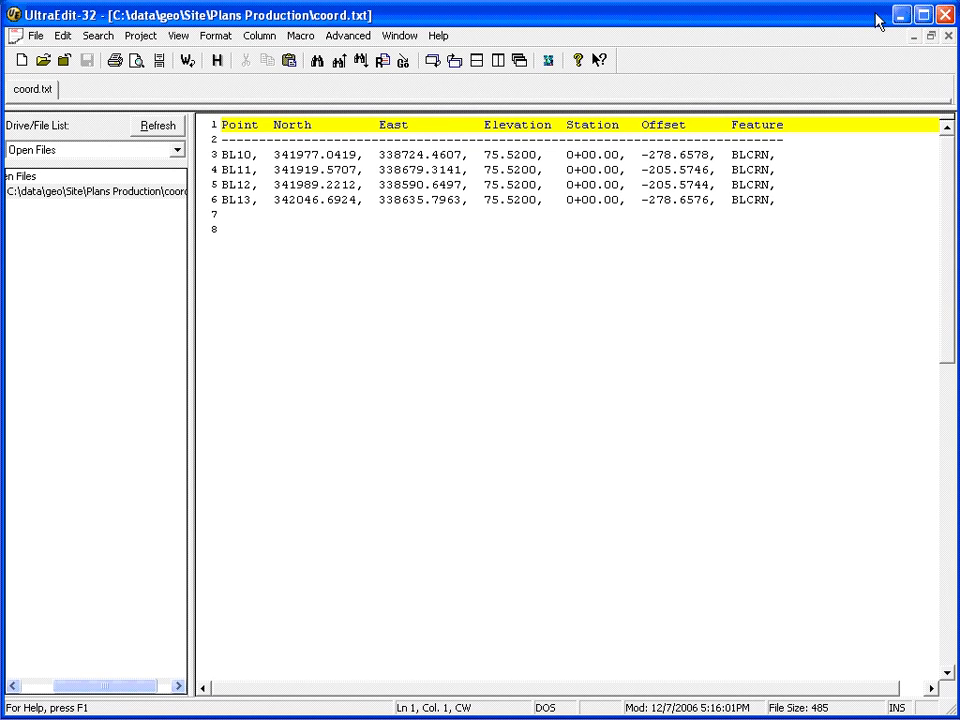
# Close coord.txt and the UltraEdit-32 window
pyautogui.click(945, 15)
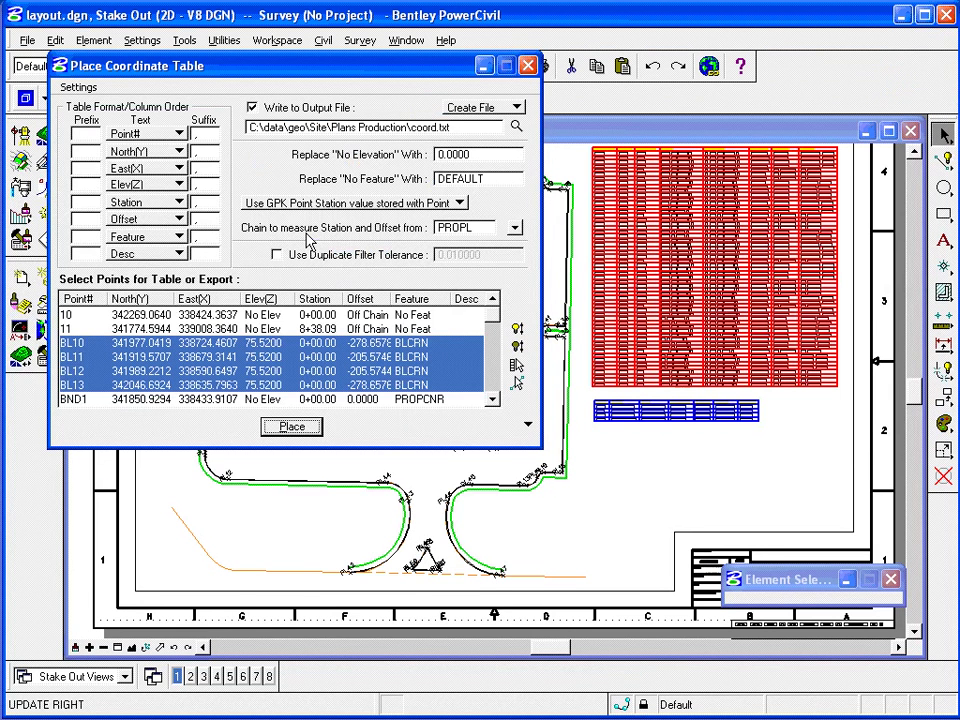
# Close Place Coordinate Table and window-zoom onto the blue BL10–BL13 table below the red stake table
pyautogui.click(528, 65)
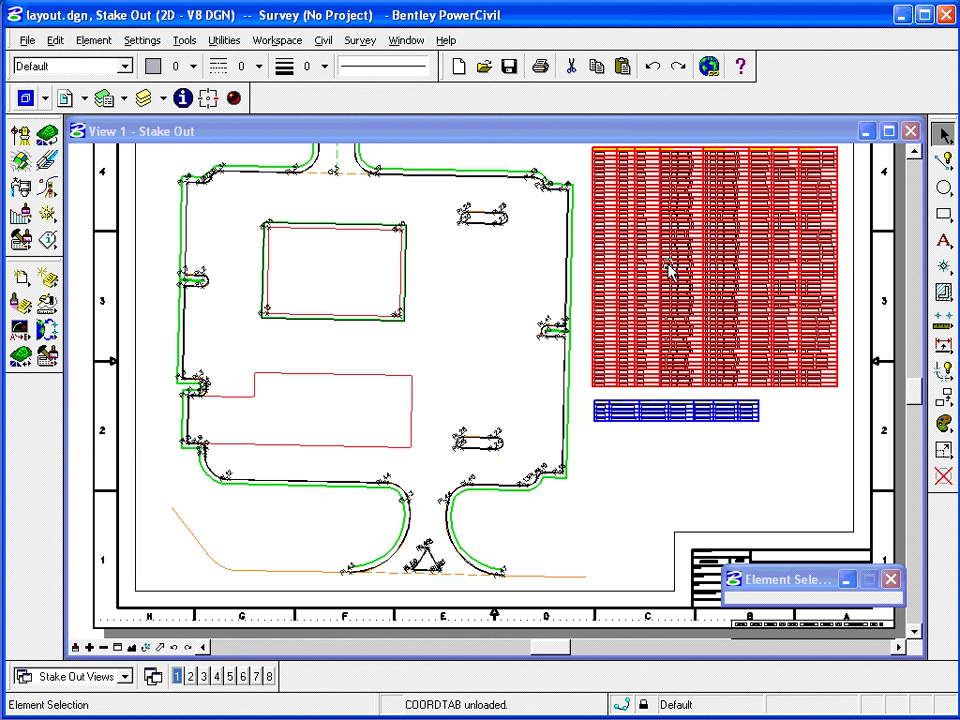
pyautogui.click(118, 647)
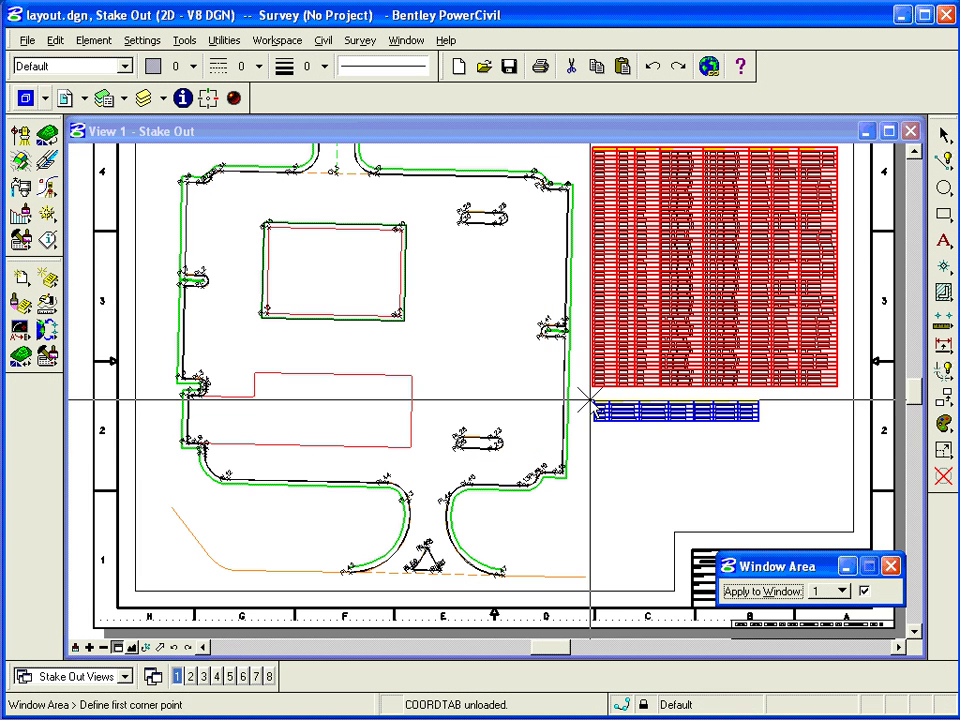
pyautogui.click(589, 399)
pyautogui.click(728, 409)
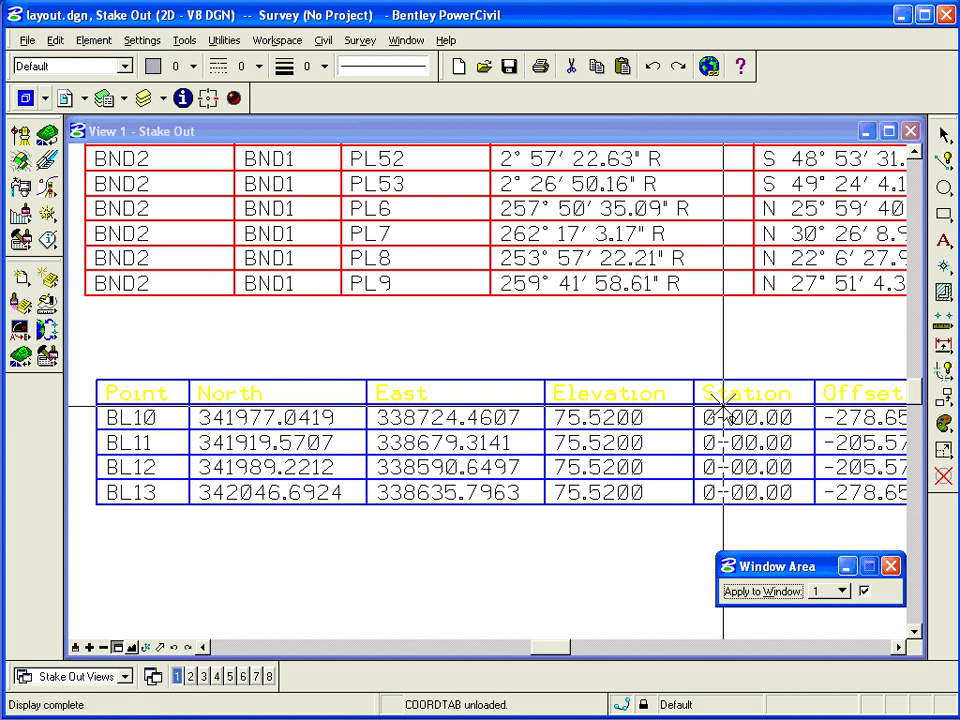